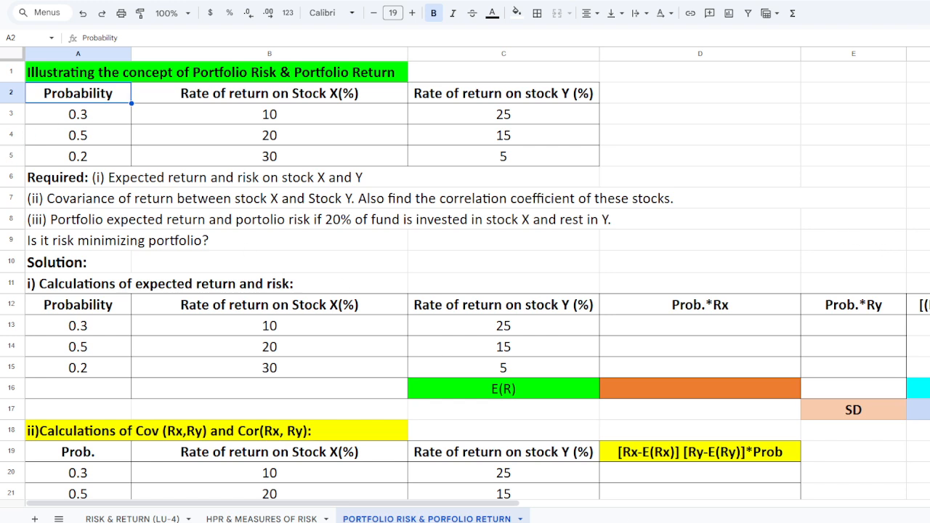
# - Examine the three probabilities and the matching rates of return on stocks X and Y in the given data table
pyautogui.click(86, 121)
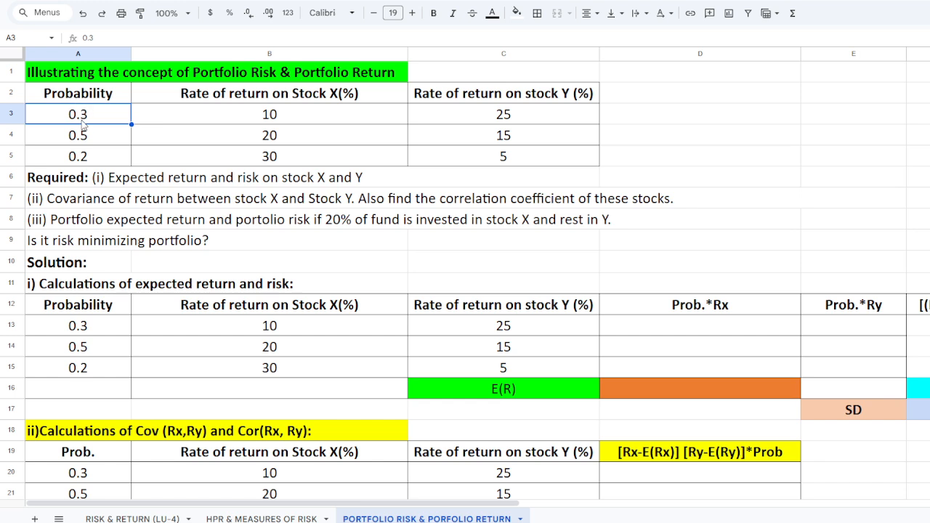
pyautogui.click(93, 143)
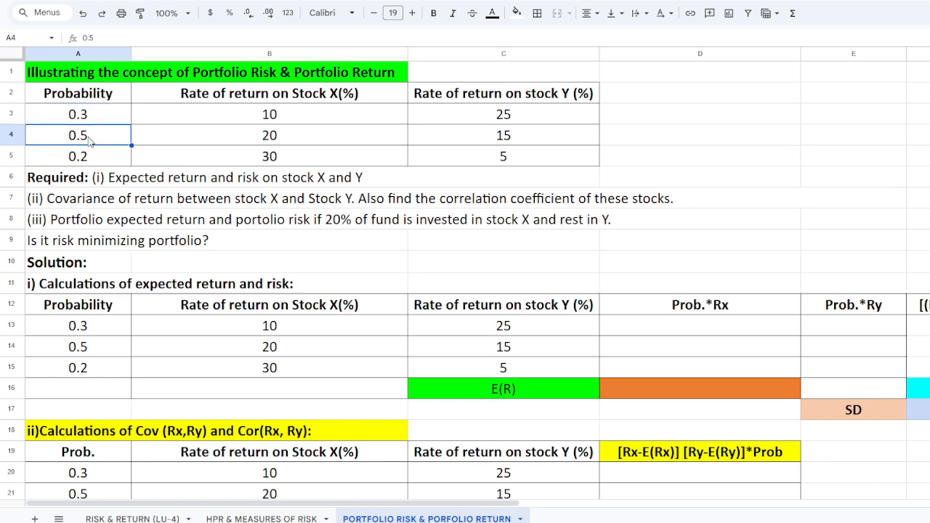
pyautogui.click(89, 162)
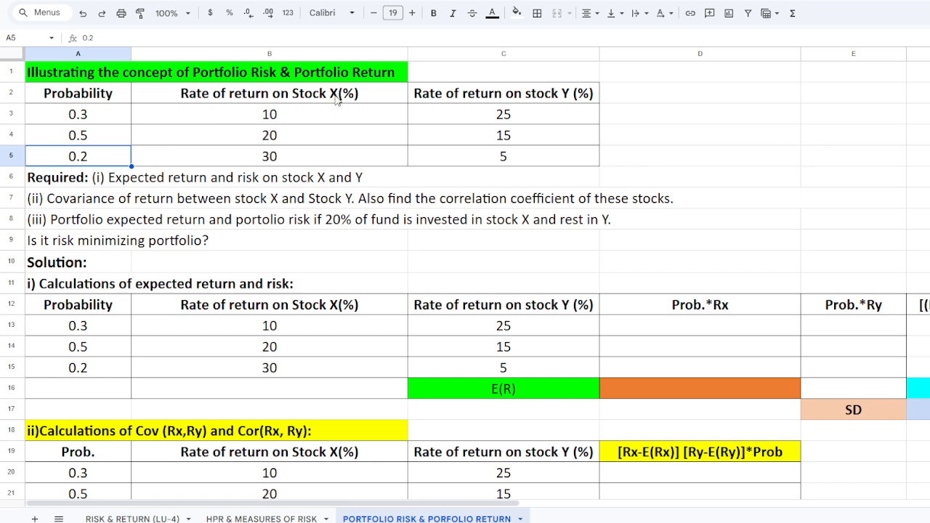
pyautogui.click(283, 120)
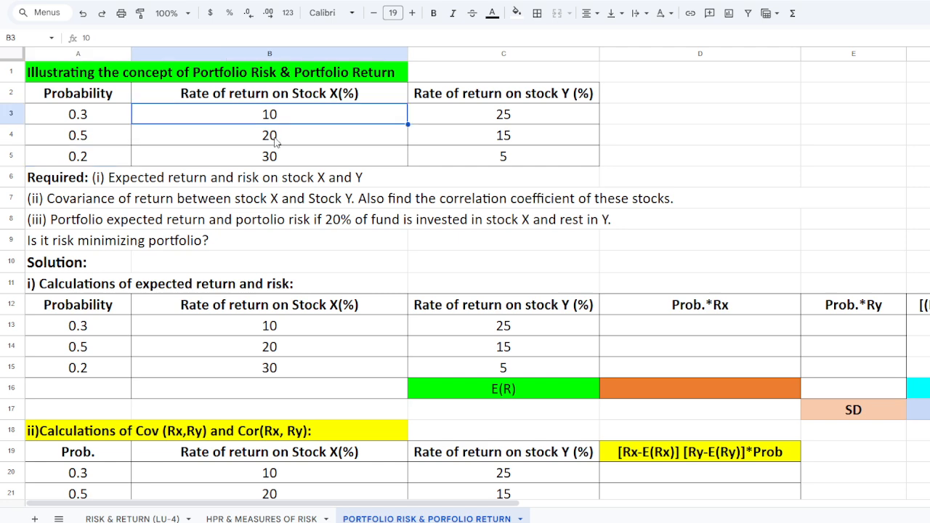
pyautogui.click(275, 140)
pyautogui.click(279, 163)
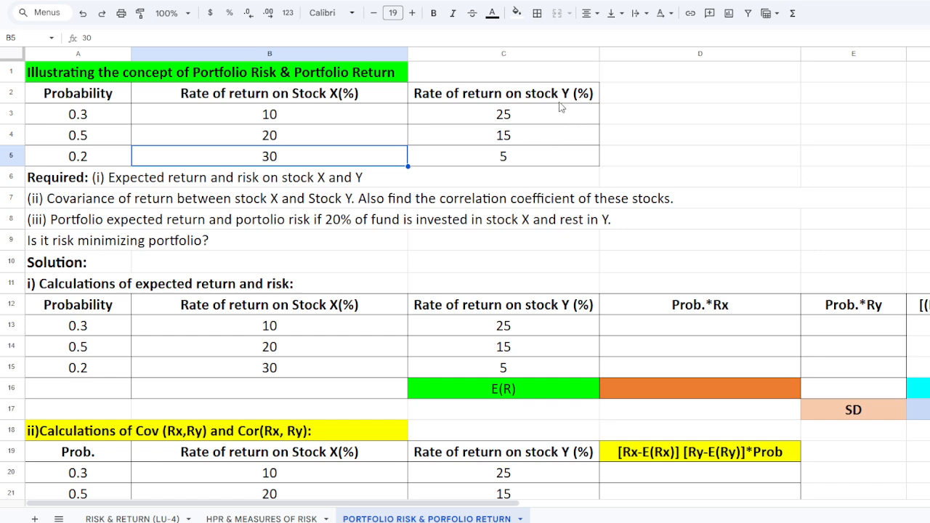
pyautogui.click(504, 116)
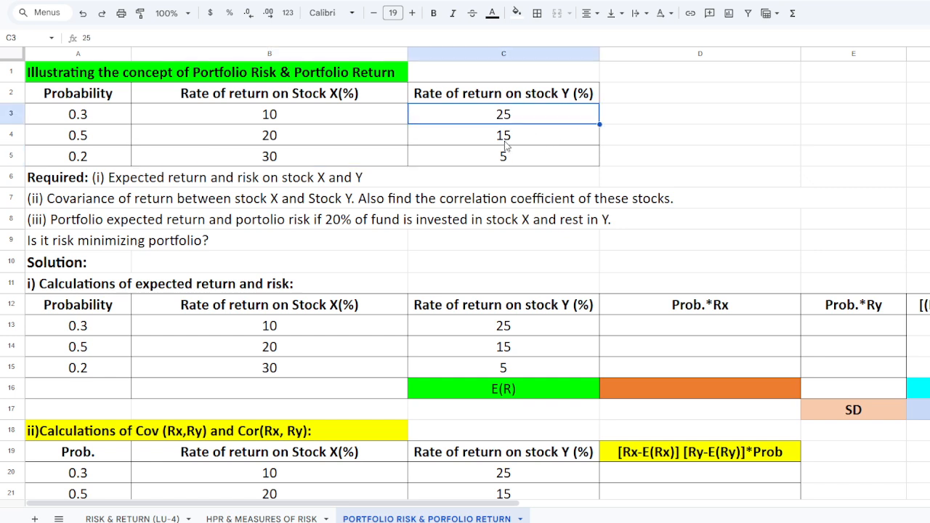
pyautogui.click(506, 145)
pyautogui.click(508, 158)
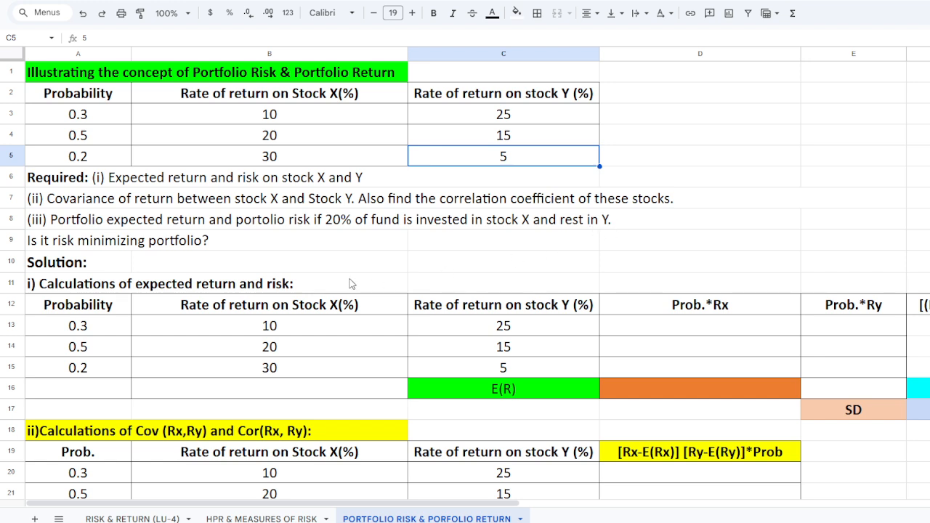
# - Compute Prob.*Rx with =A13*B13 in D13 and accept the suggested autofill for the cells below
pyautogui.scroll(-3, 287, 259)
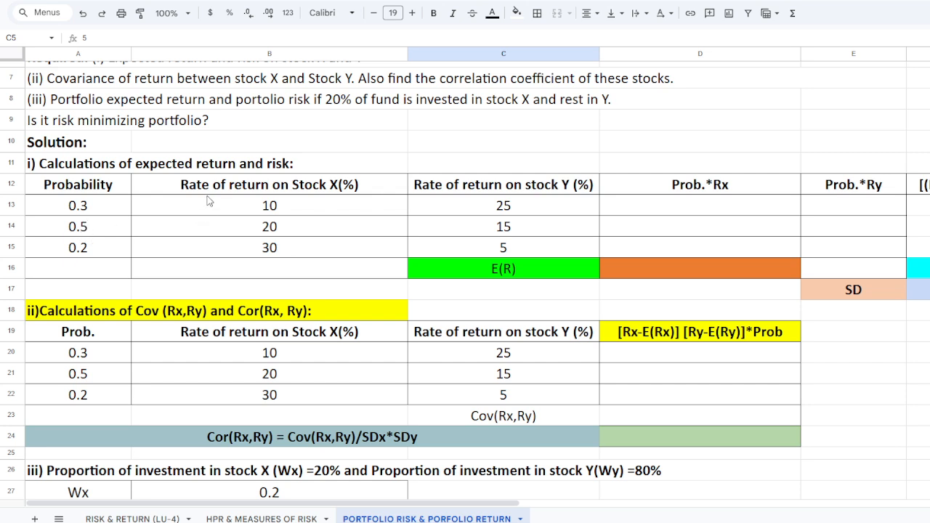
pyautogui.click(665, 204)
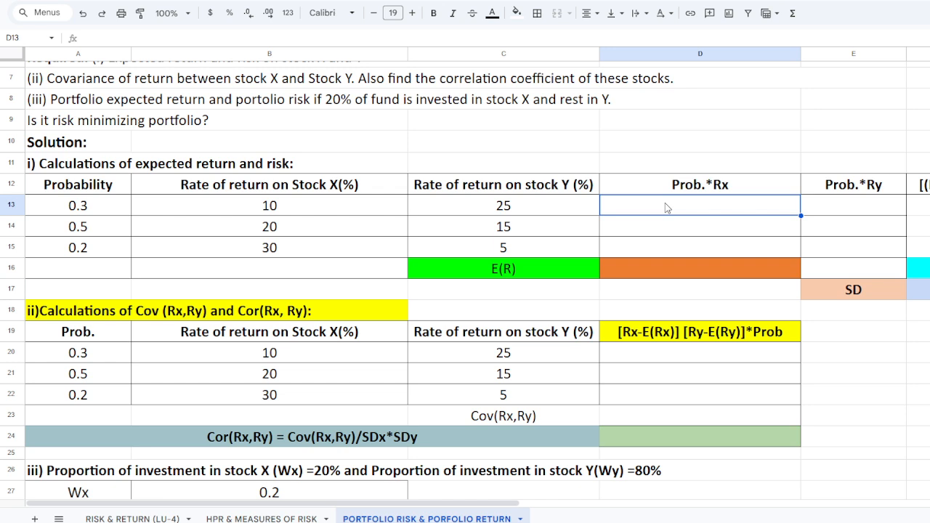
pyautogui.write('=')
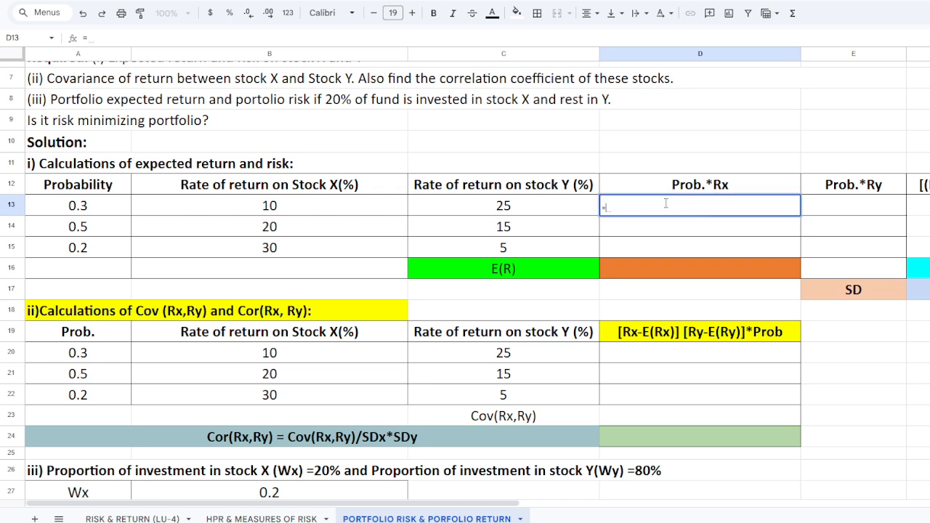
pyautogui.click(74, 206)
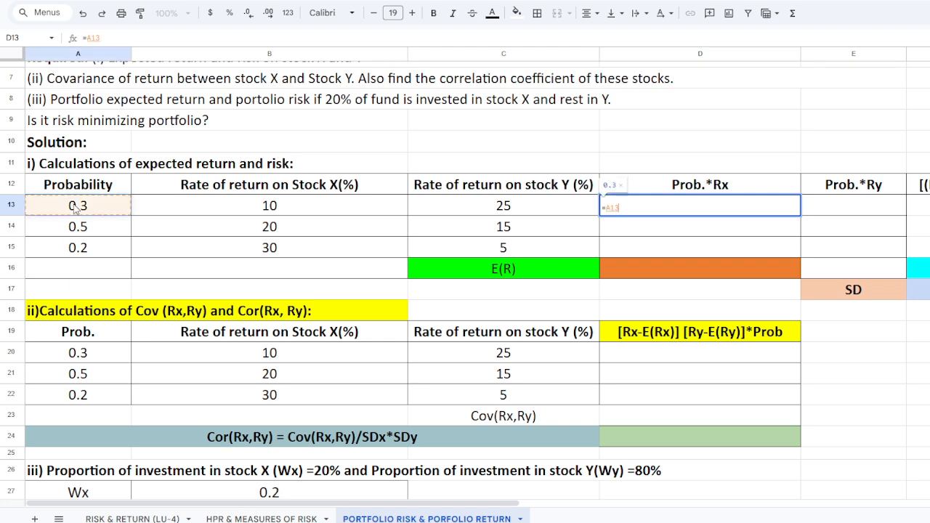
pyautogui.write('*')
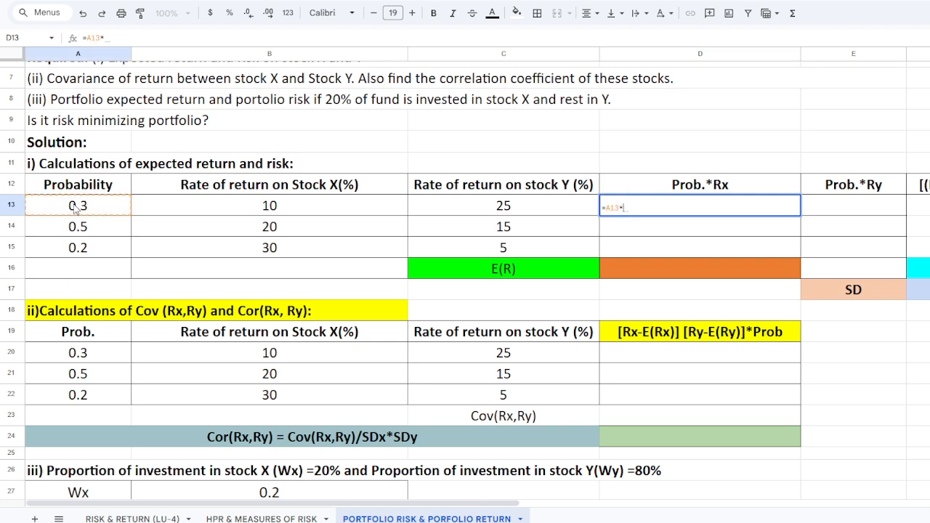
pyautogui.click(270, 210)
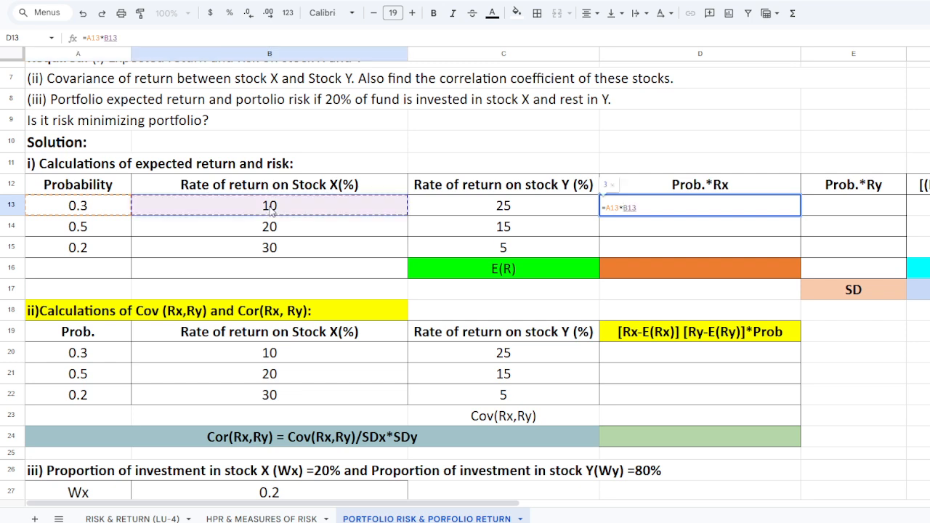
pyautogui.press('Return')
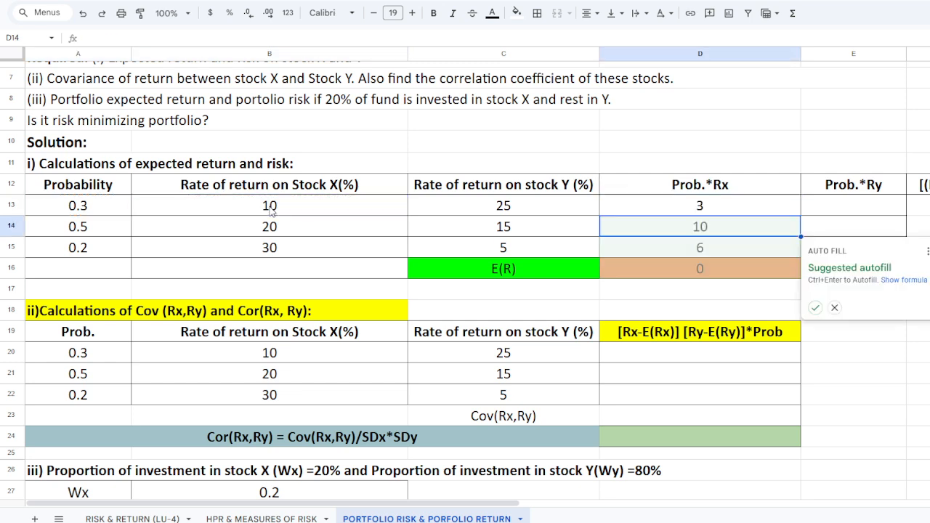
pyautogui.click(816, 309)
# - Replace the autofilled content of D16 with =SUM(D13:D15) as the expected return of stock X
pyautogui.click(702, 270)
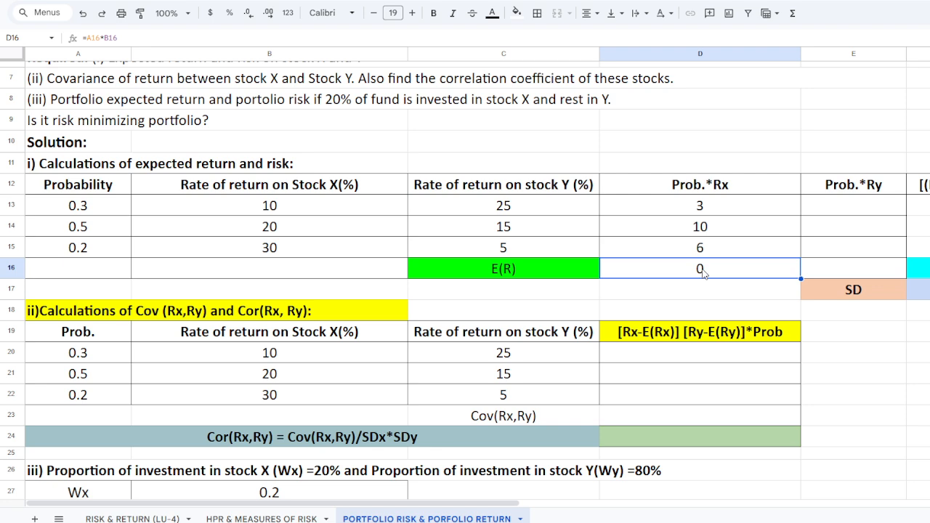
pyautogui.press('Delete')
pyautogui.write('=sim')
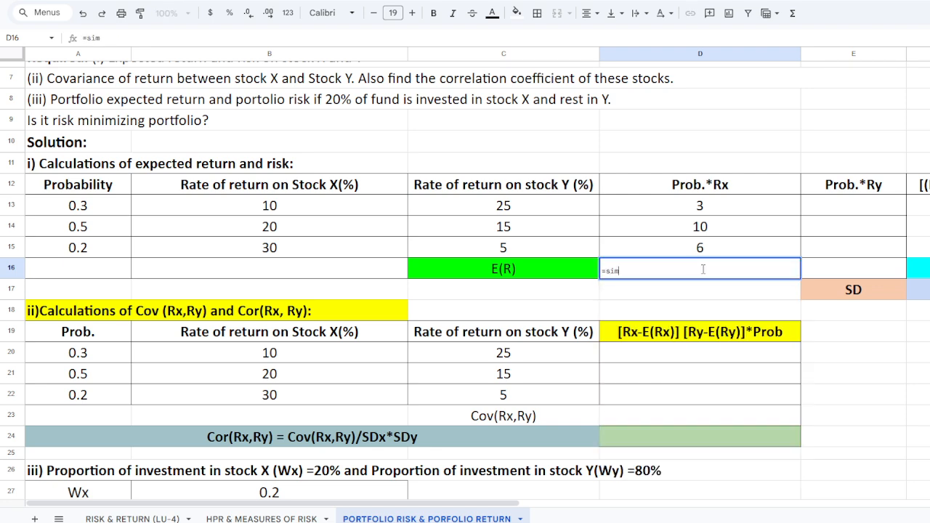
pyautogui.press('BackSpace')
pyautogui.press('BackSpace')
pyautogui.press('BackSpace')
pyautogui.write('sum')
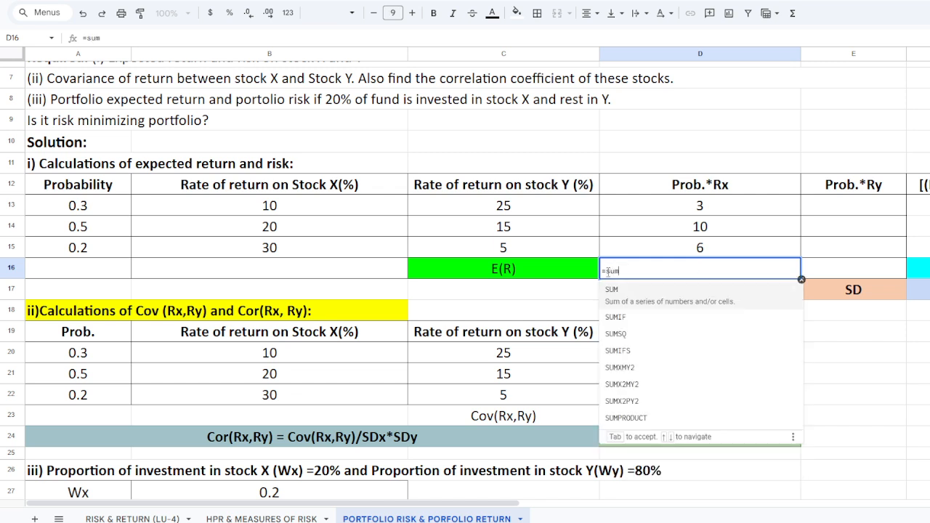
pyautogui.click(619, 292)
pyautogui.moveTo(698, 206); pyautogui.dragTo(701, 247)
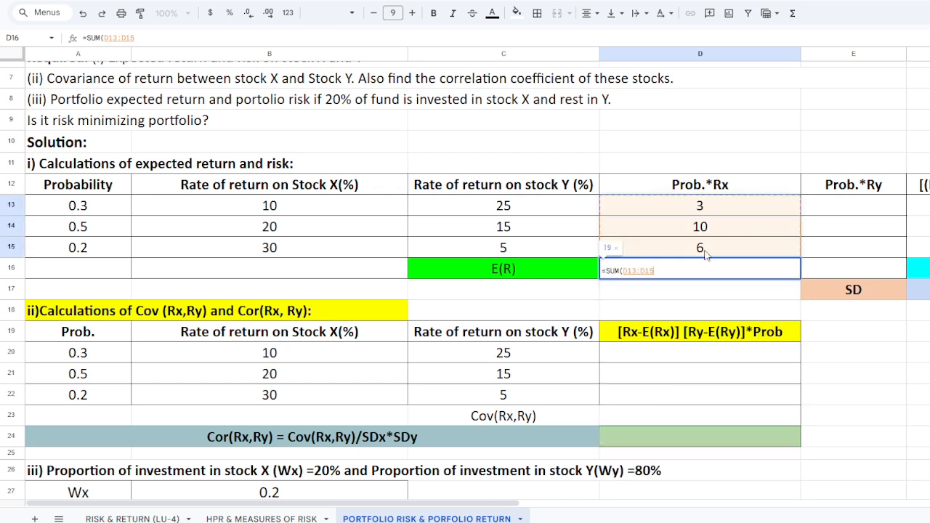
pyautogui.write(')')
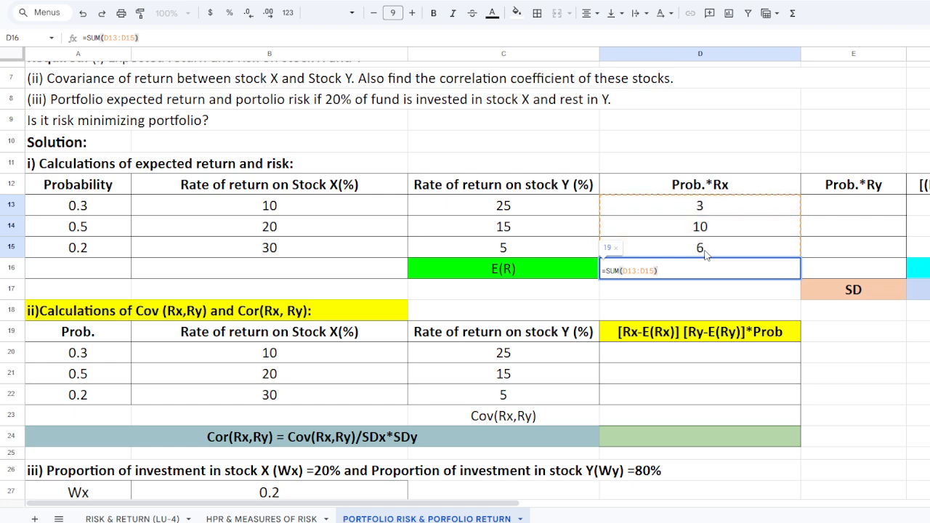
pyautogui.press('Return')
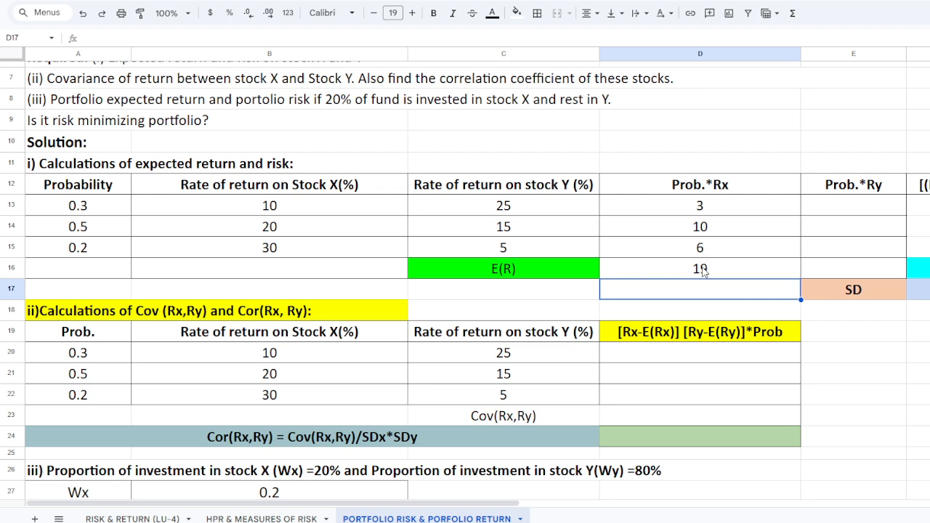
# - Make the expected return of stock X in D16 bold
pyautogui.click(704, 269)
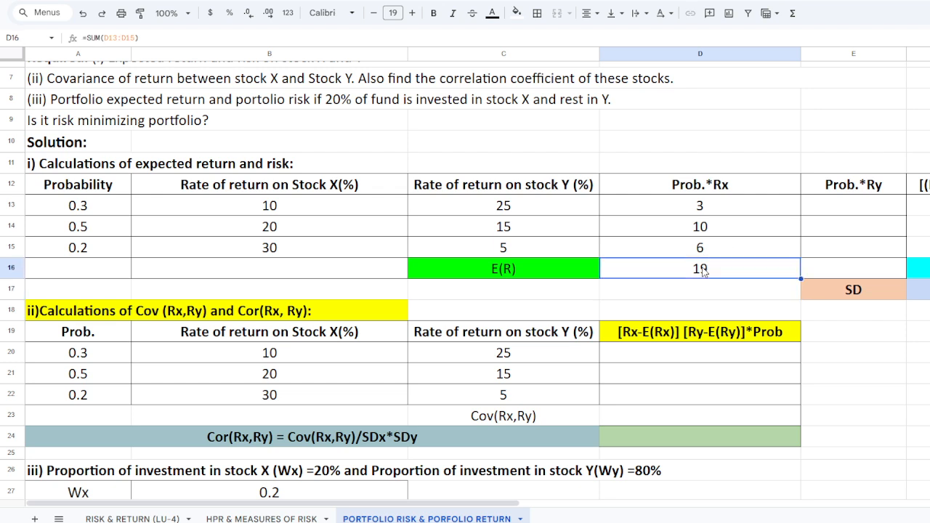
pyautogui.click(434, 13)
pyautogui.click(918, 372)
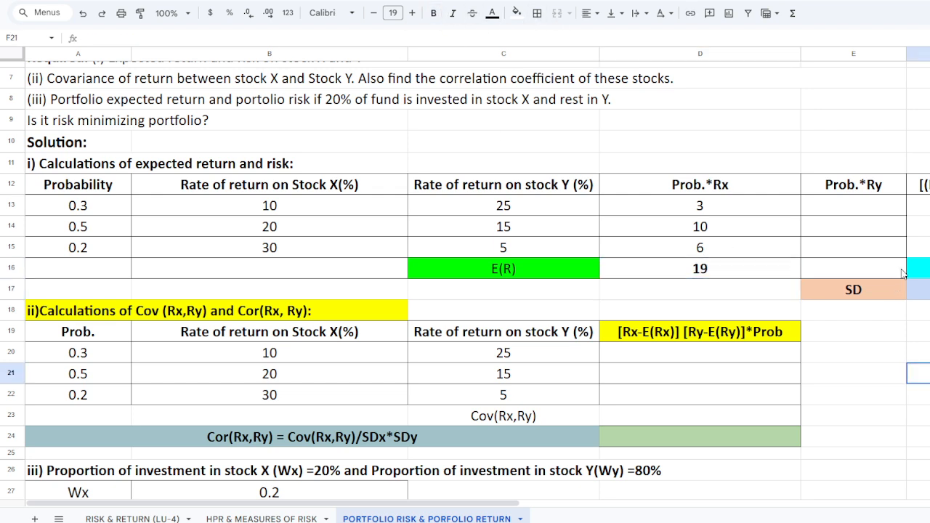
# - Compute Prob.*Ry with =A13*C13 in E13 and fill the formula down to E16
pyautogui.click(856, 204)
pyautogui.write('=')
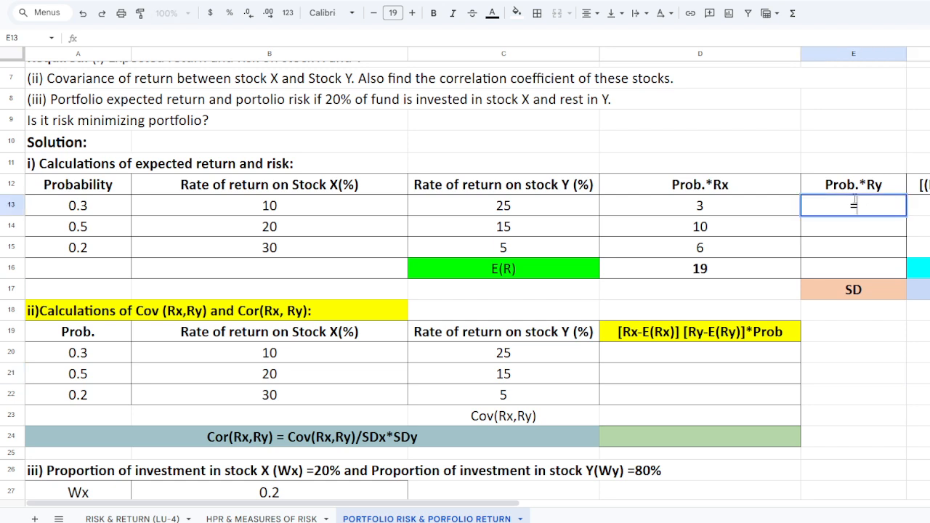
pyautogui.click(94, 210)
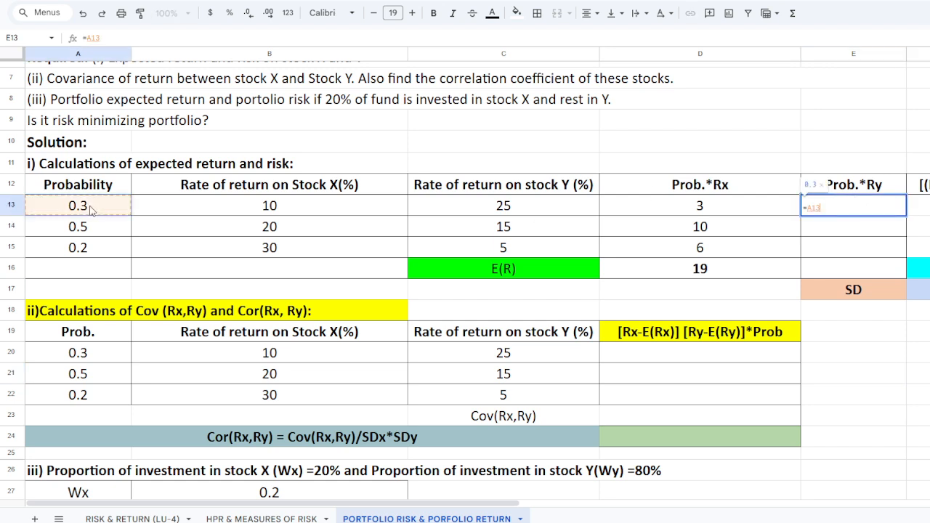
pyautogui.write('*')
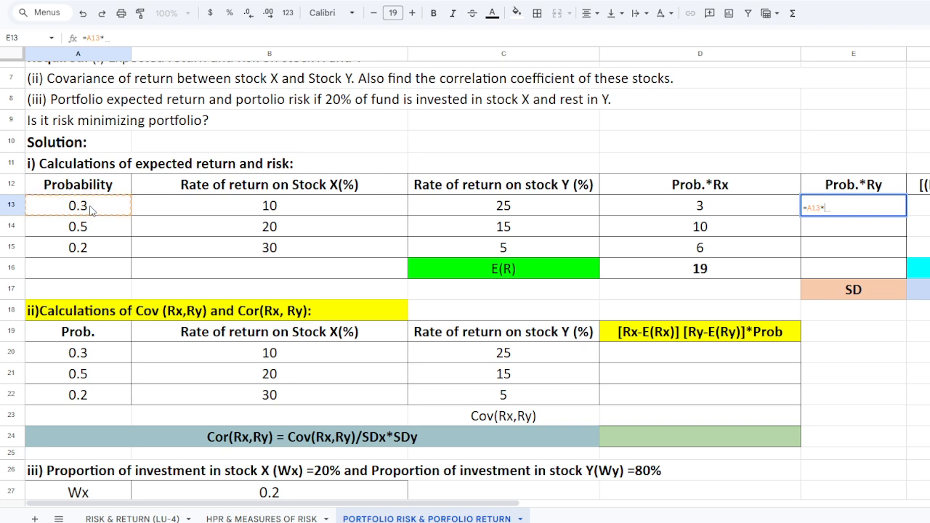
pyautogui.click(503, 208)
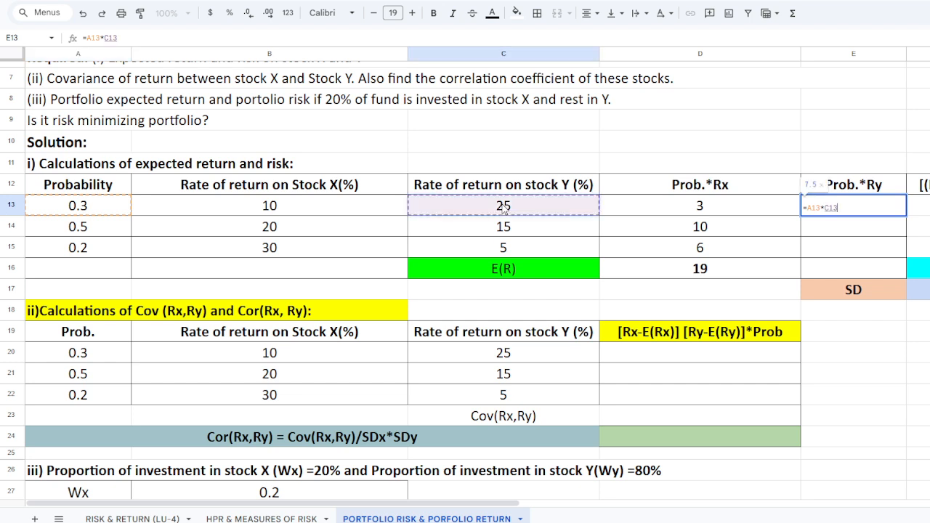
pyautogui.press('Return')
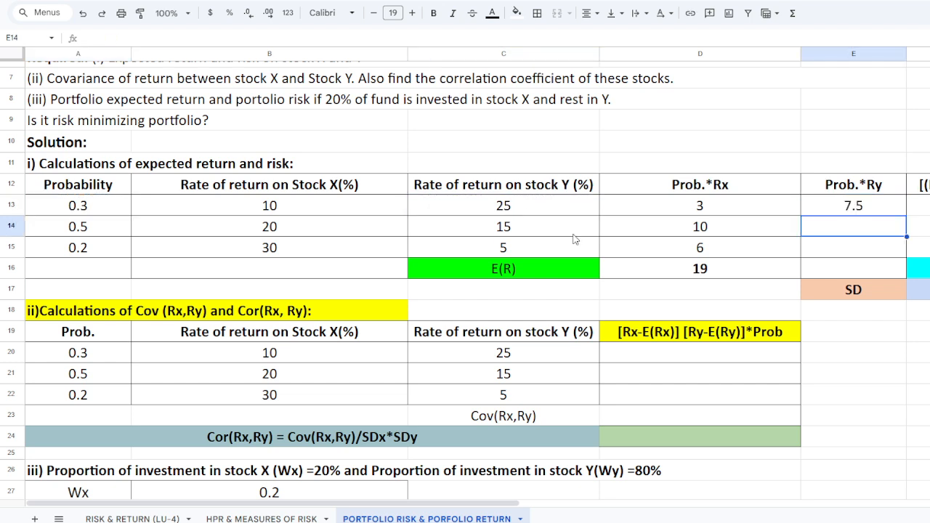
pyautogui.click(872, 207)
pyautogui.moveTo(906, 213); pyautogui.dragTo(907, 263)
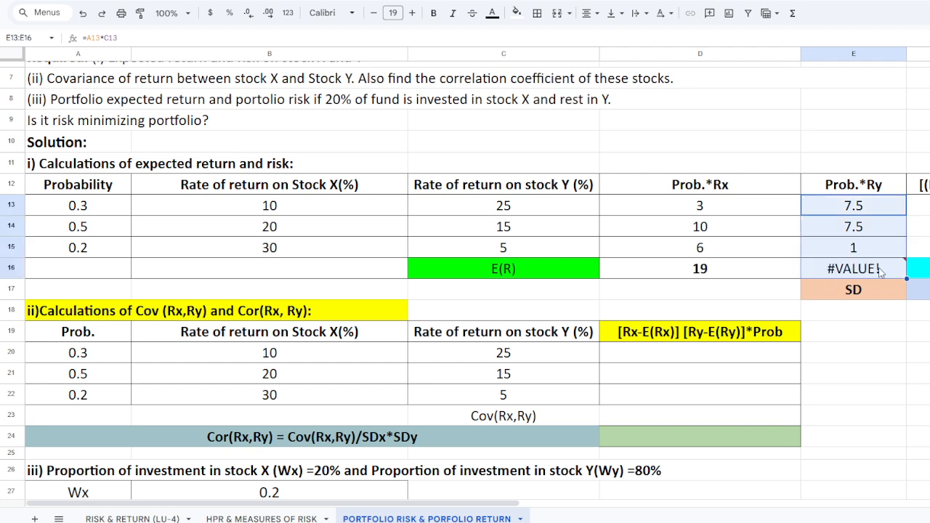
# - Clear E16 and fill the sum formula from D16 across into it as the expected return of stock Y
pyautogui.click(836, 274)
pyautogui.press('Delete')
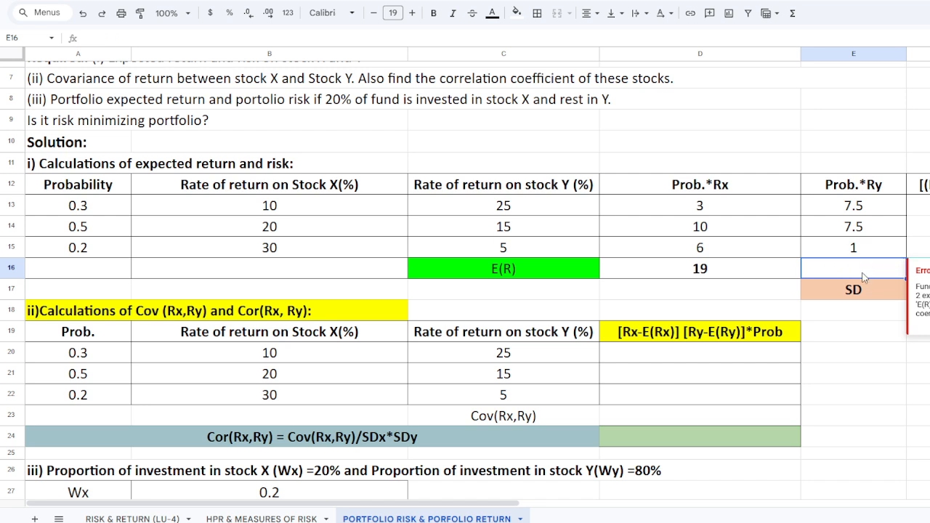
pyautogui.click(746, 269)
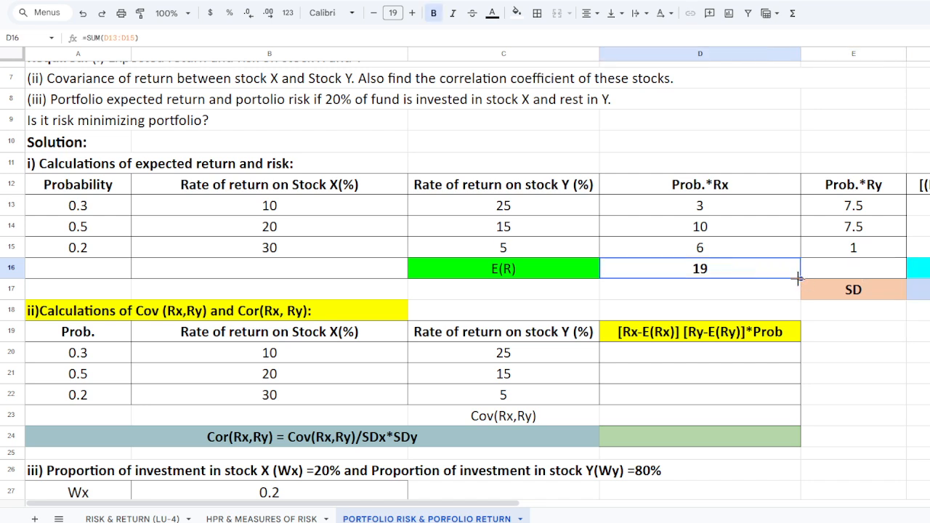
pyautogui.moveTo(799, 278); pyautogui.dragTo(854, 281)
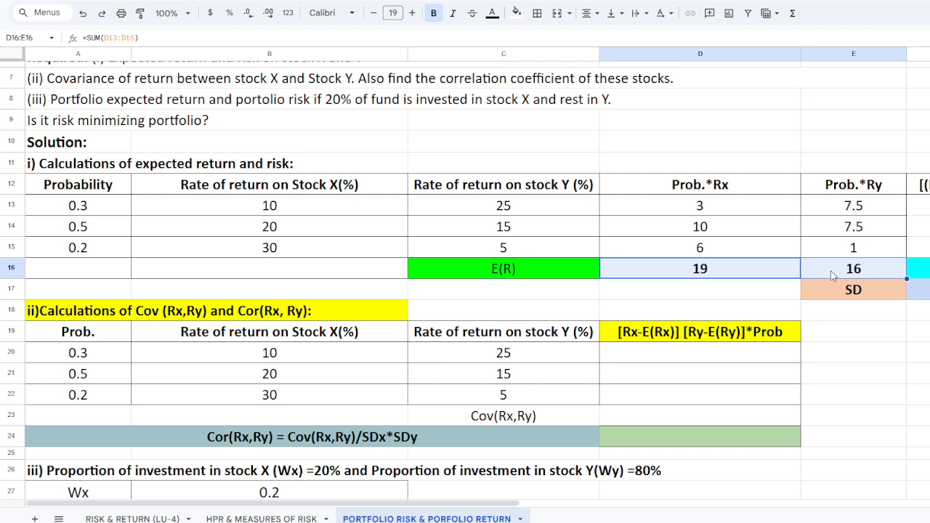
pyautogui.click(857, 269)
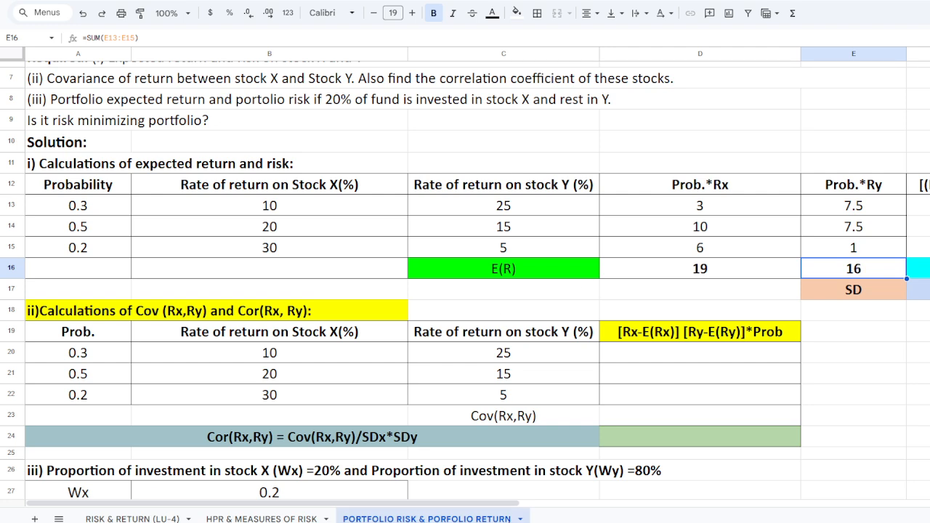
# - Compute the probability-weighted squared deviation of stock X in F13 with =(B13-$D$16)^2*A13
pyautogui.moveTo(464, 508); pyautogui.dragTo(616, 519)
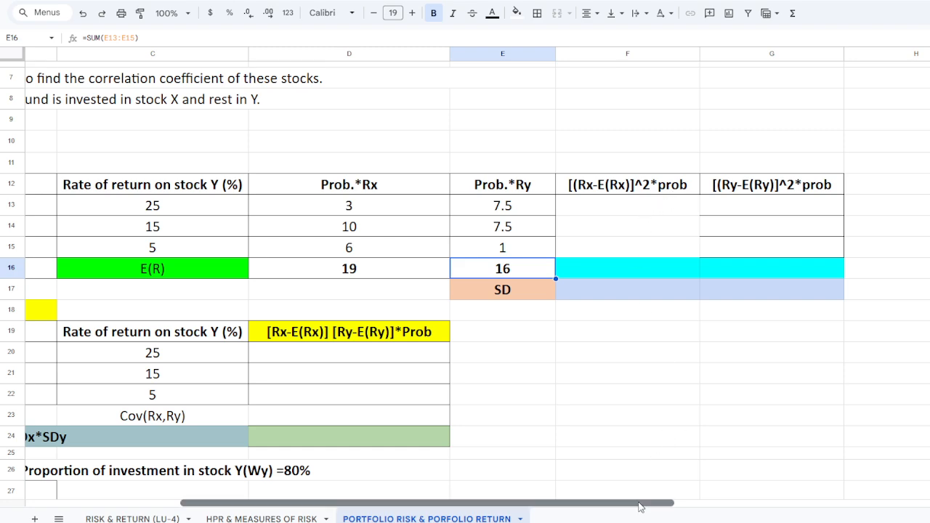
pyautogui.hscroll(-3, 639, 503)
pyautogui.click(752, 209)
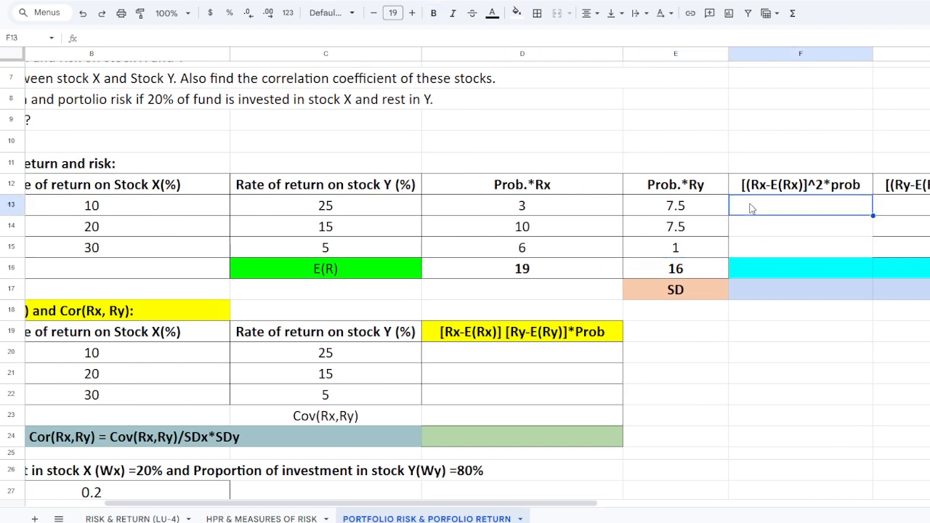
pyautogui.write('=(')
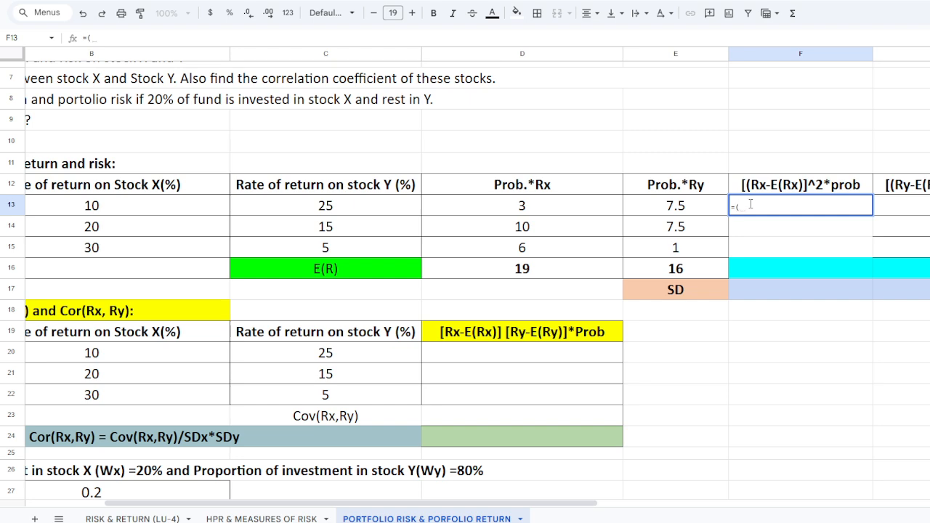
pyautogui.click(92, 207)
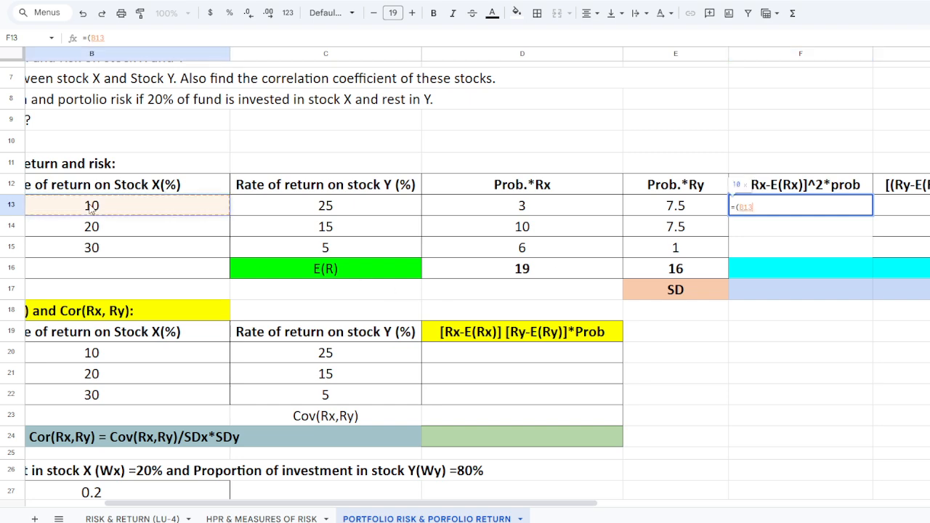
pyautogui.write('-')
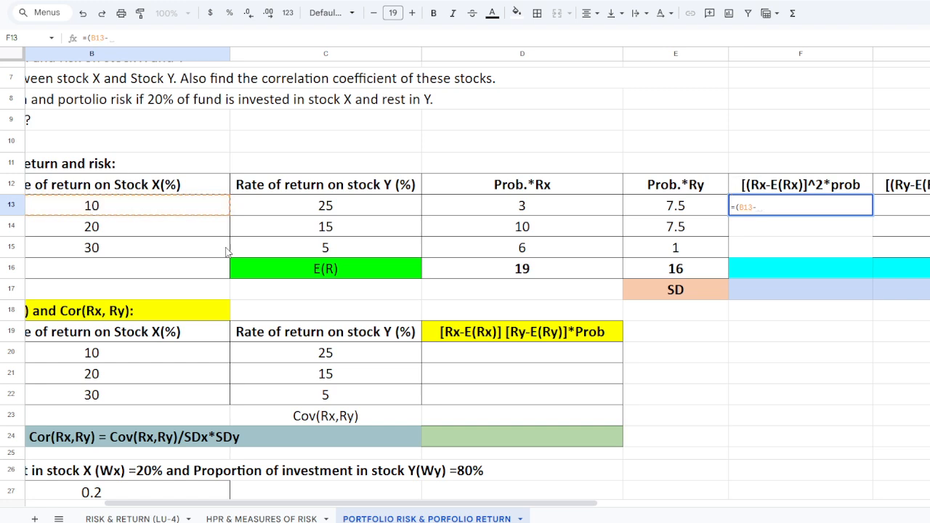
pyautogui.click(516, 270)
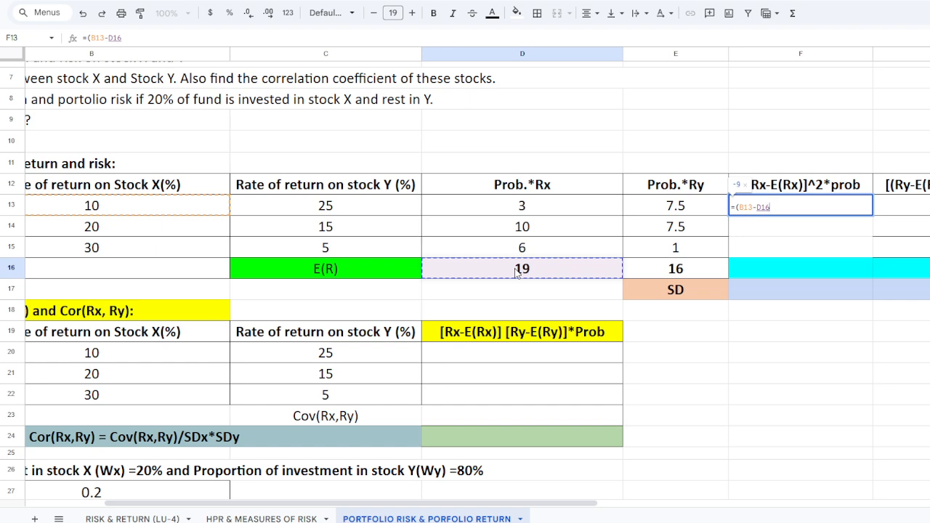
pyautogui.write(')')
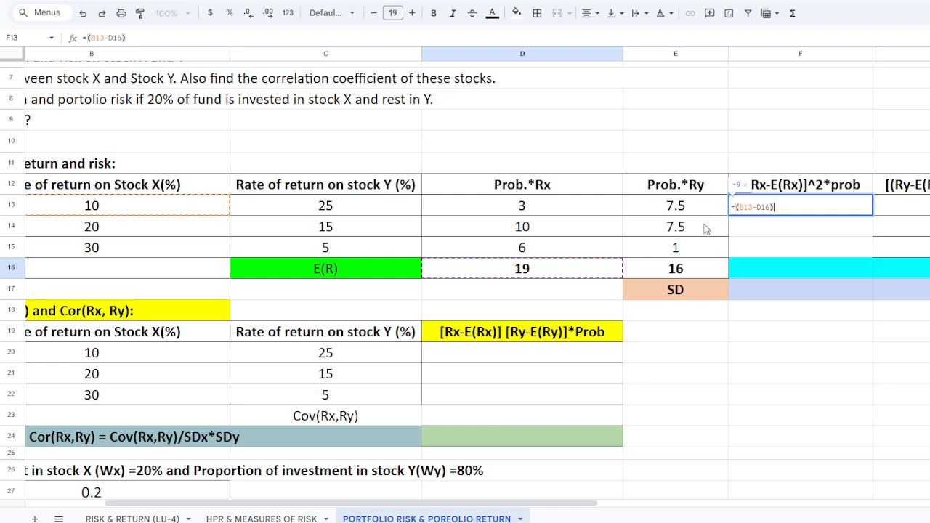
pyautogui.click(758, 208)
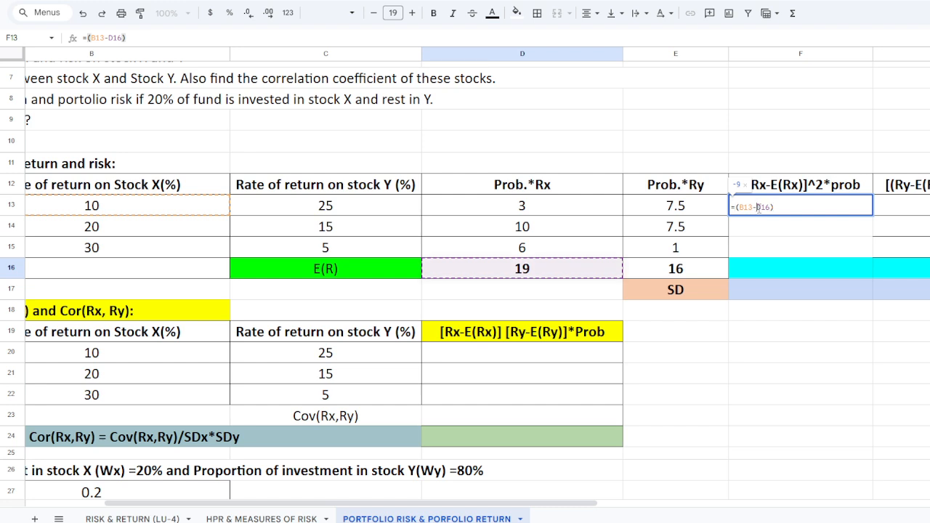
pyautogui.write('$D$')
pyautogui.click(789, 208)
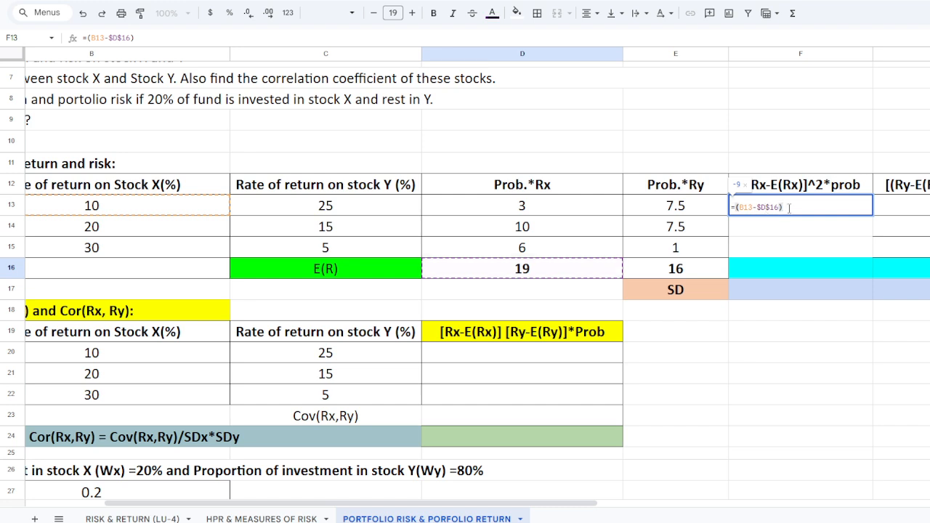
pyautogui.write('^2*')
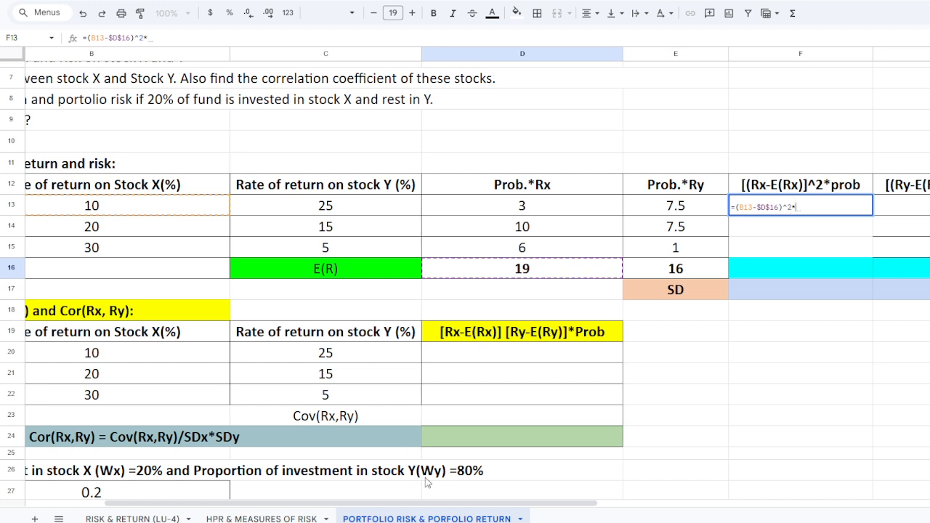
pyautogui.moveTo(247, 509); pyautogui.dragTo(168, 509)
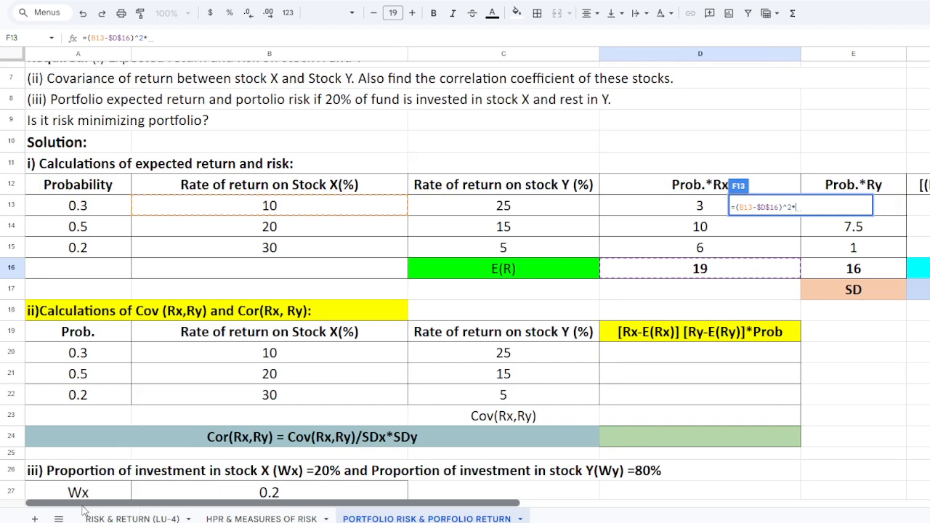
pyautogui.click(72, 205)
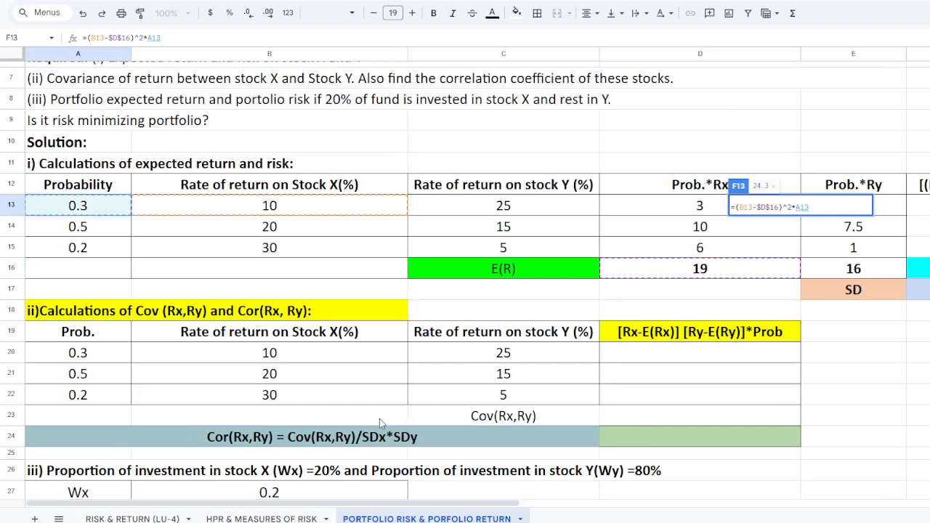
pyautogui.moveTo(308, 507); pyautogui.dragTo(522, 509)
pyautogui.press('Return')
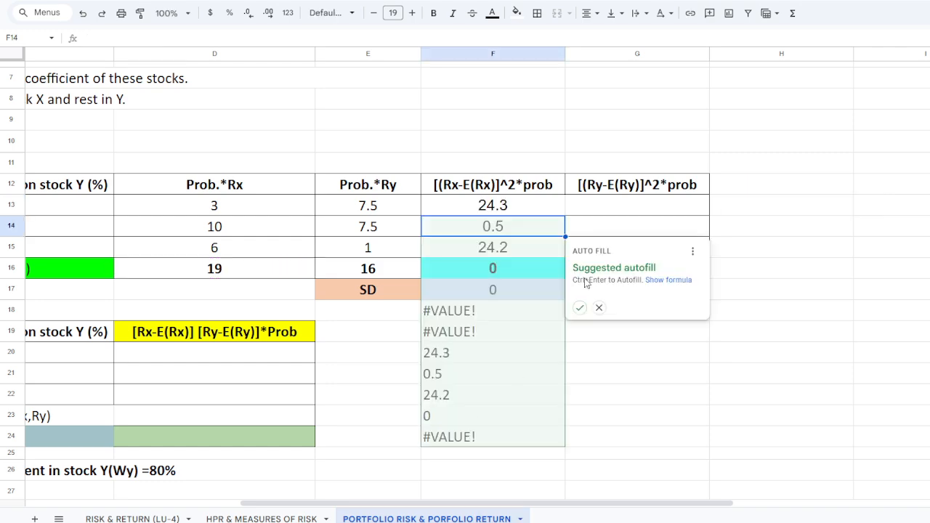
# - Dismiss the suggested autofill and fill the F13 formula down to F15
pyautogui.click(504, 269)
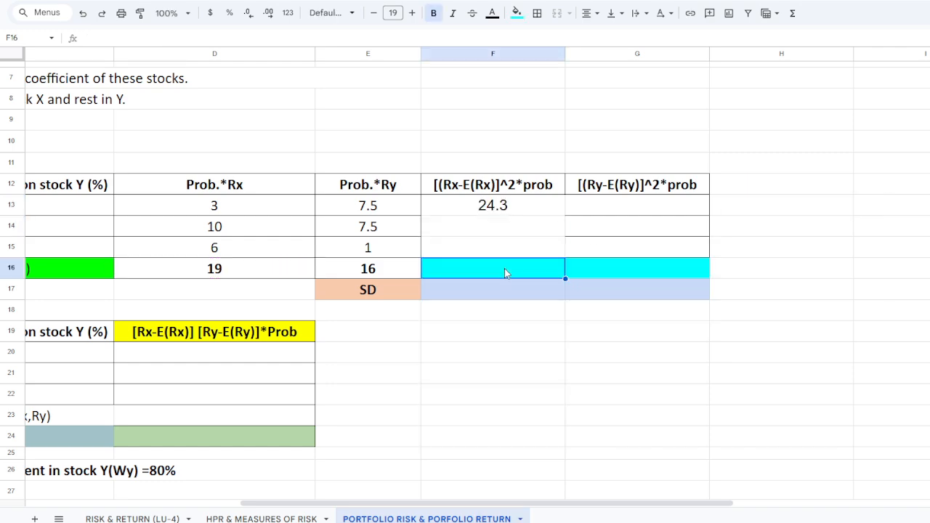
pyautogui.click(517, 206)
pyautogui.moveTo(566, 215); pyautogui.dragTo(562, 245)
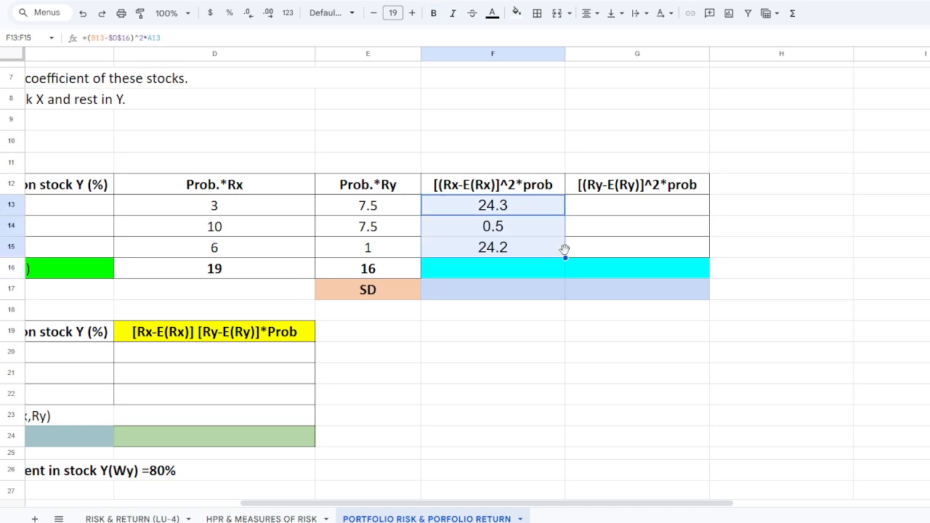
# - Total the squared deviations of stock X in F16 with =SUM(F13:F15)
pyautogui.click(481, 266)
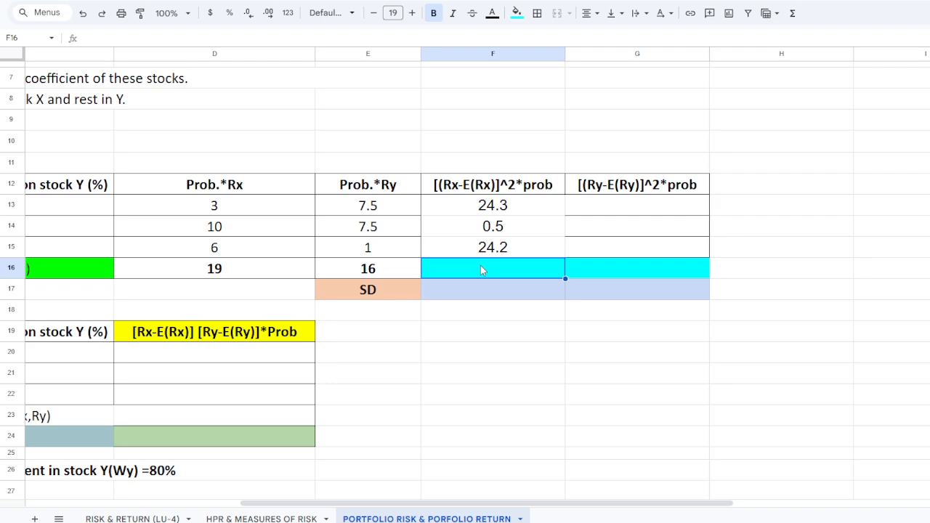
pyautogui.write('=sum')
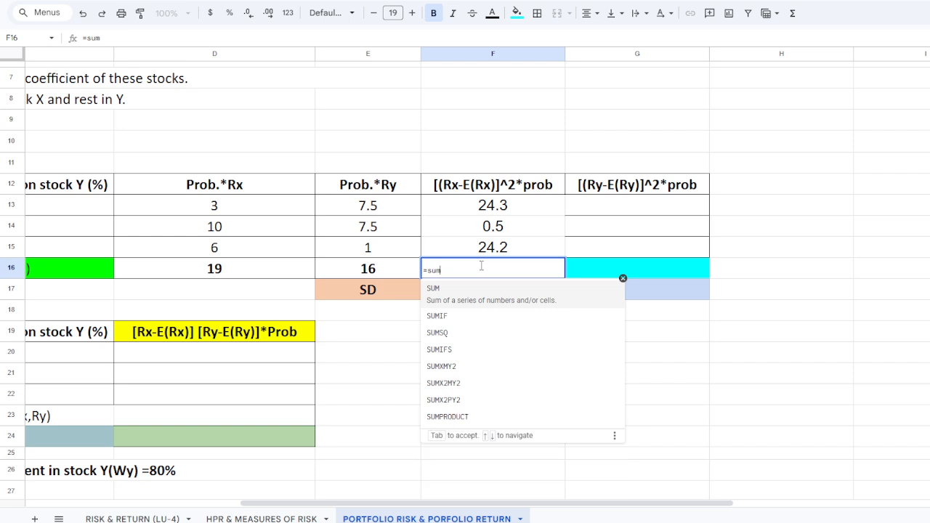
pyautogui.click(435, 290)
pyautogui.moveTo(499, 210); pyautogui.dragTo(501, 252)
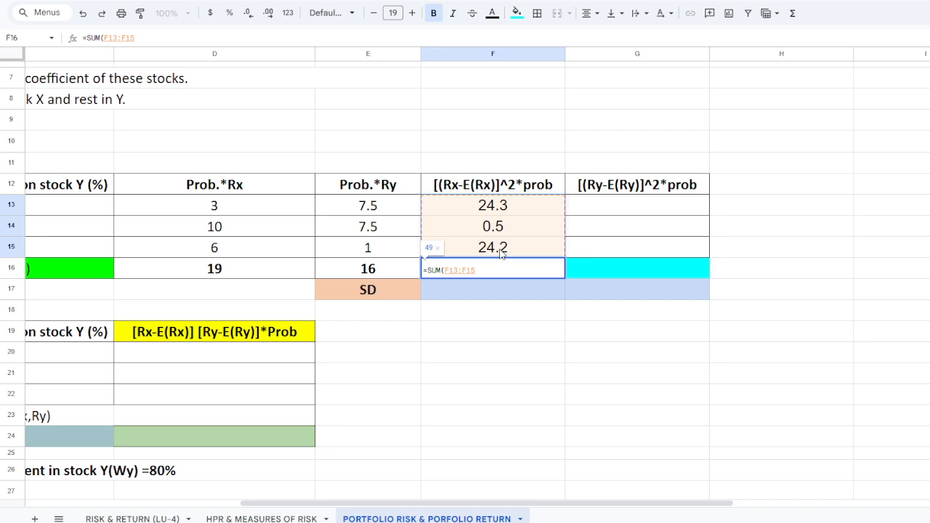
pyautogui.write(')')
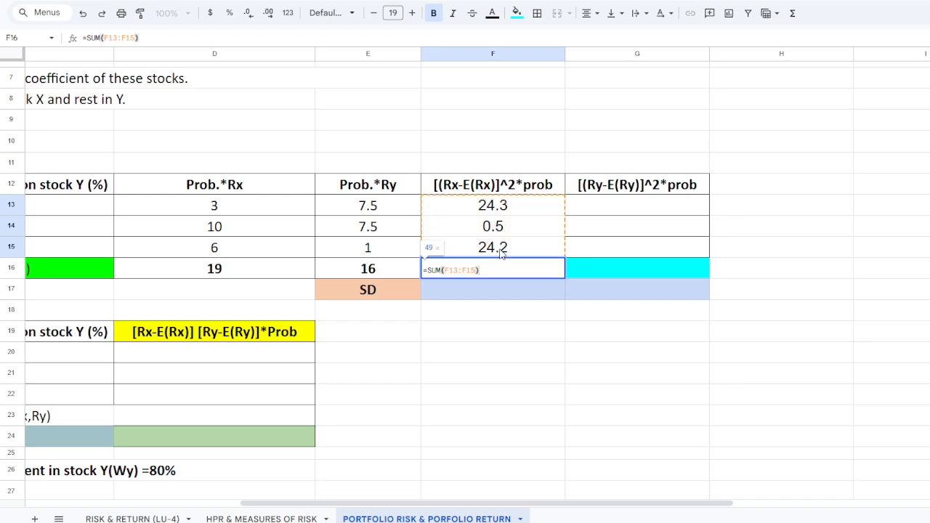
pyautogui.press('Return')
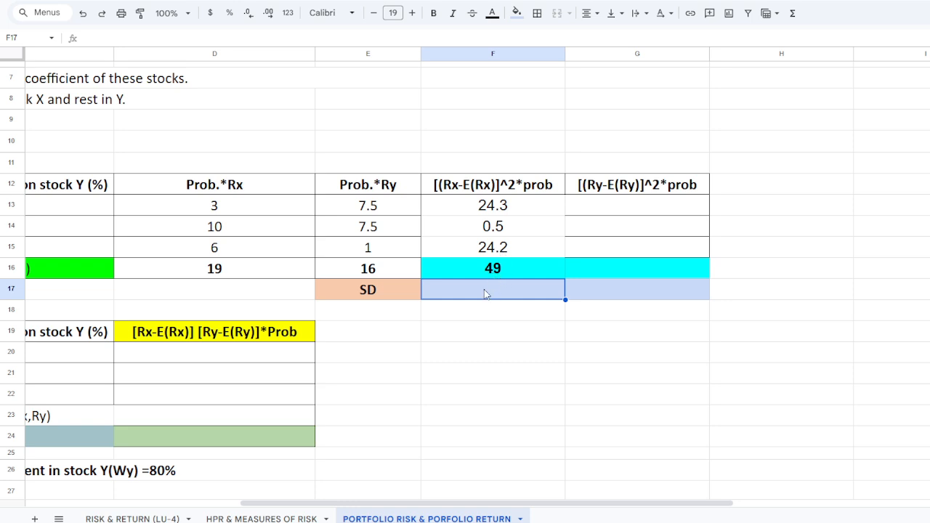
# - Compute the standard deviation of stock X in F17 with =SQRT(F16)
pyautogui.write('=')
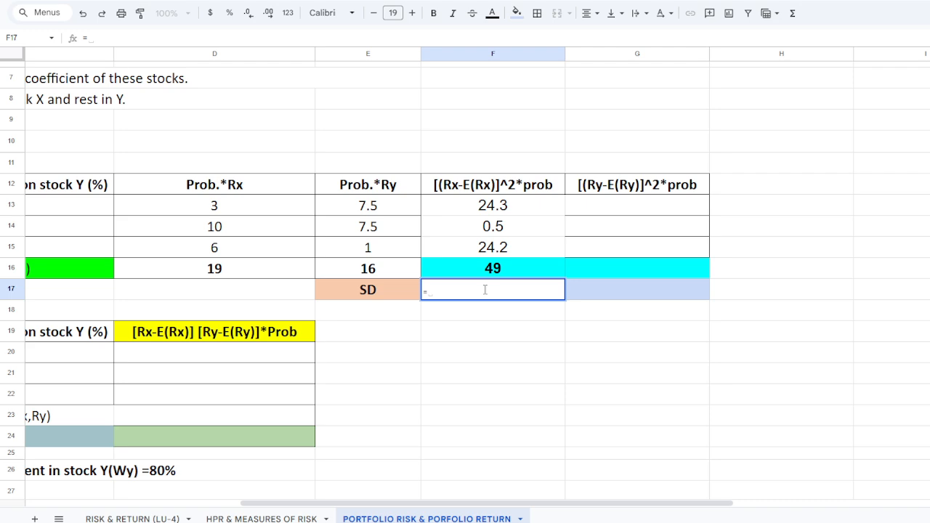
pyautogui.write('sqrt')
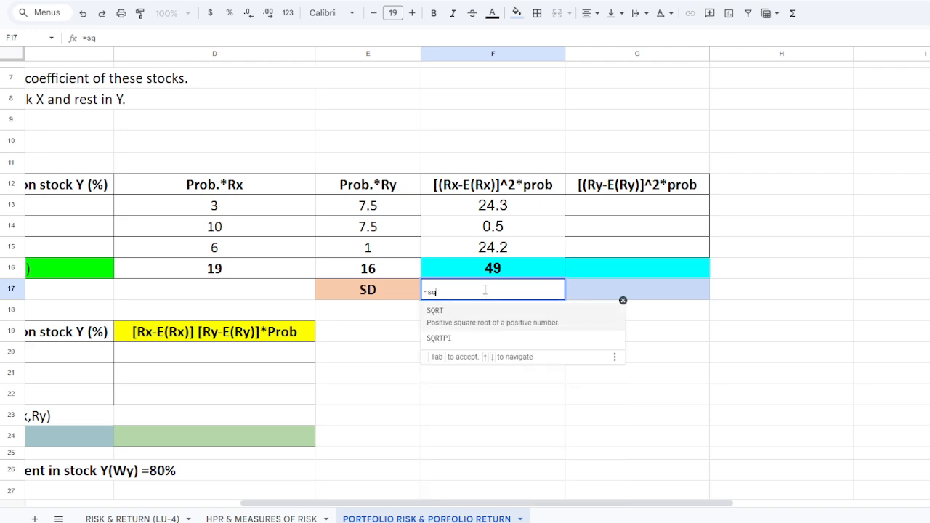
pyautogui.click(439, 311)
pyautogui.click(491, 270)
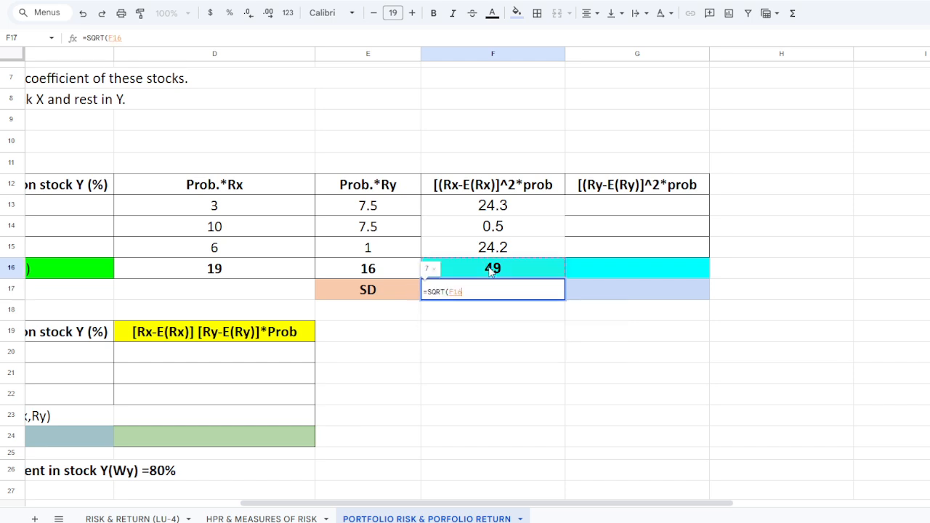
pyautogui.write(')')
pyautogui.press('Return')
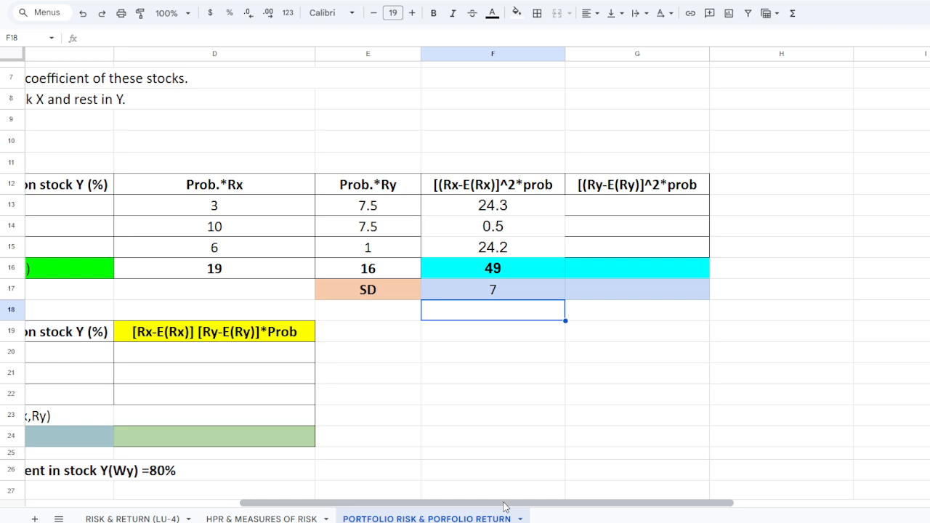
# - Compute the probability-weighted squared deviation of stock Y in G13 with =(C13-$E$16)^2*A13
pyautogui.hscroll(-2, 505, 507)
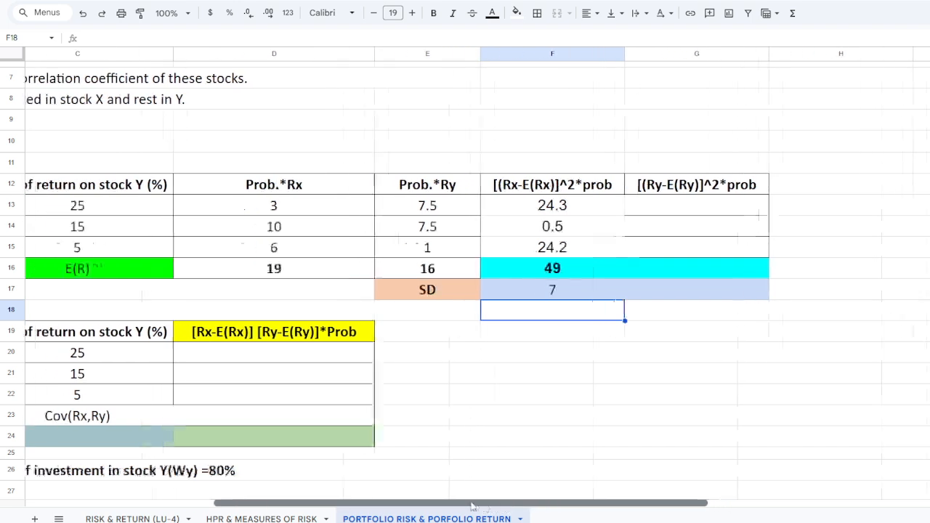
pyautogui.click(678, 210)
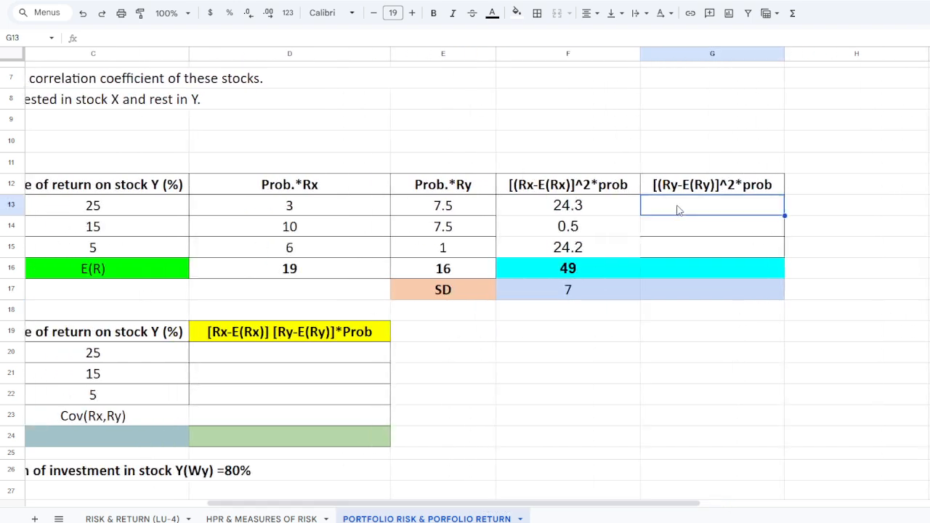
pyautogui.write('=')
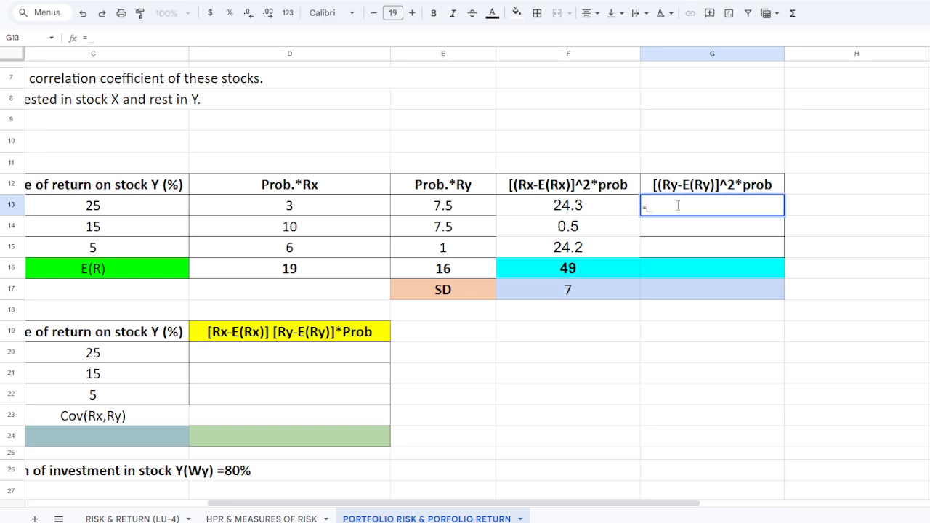
pyautogui.write('(')
pyautogui.click(91, 211)
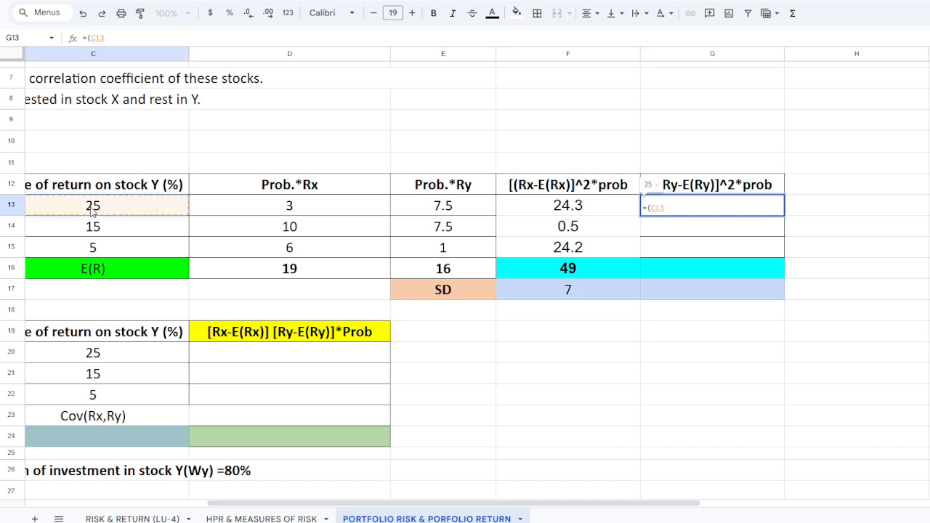
pyautogui.write('-')
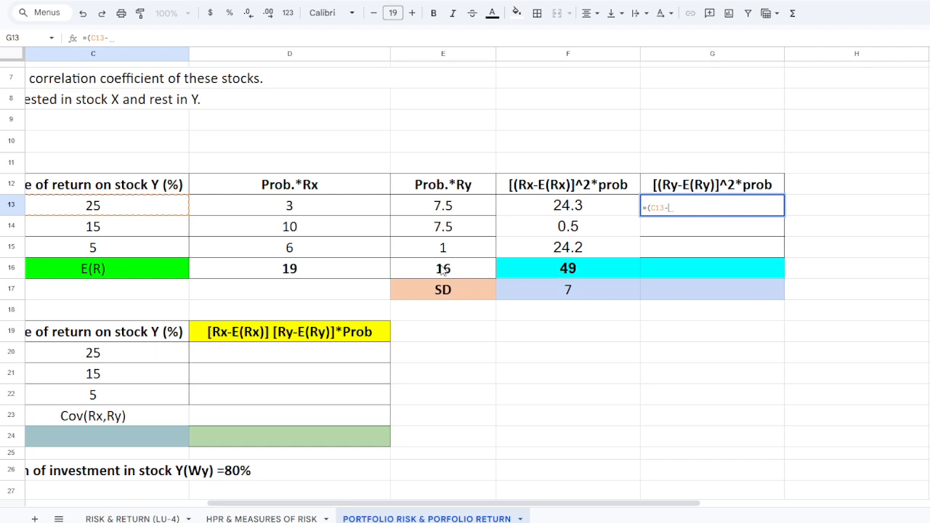
pyautogui.click(442, 270)
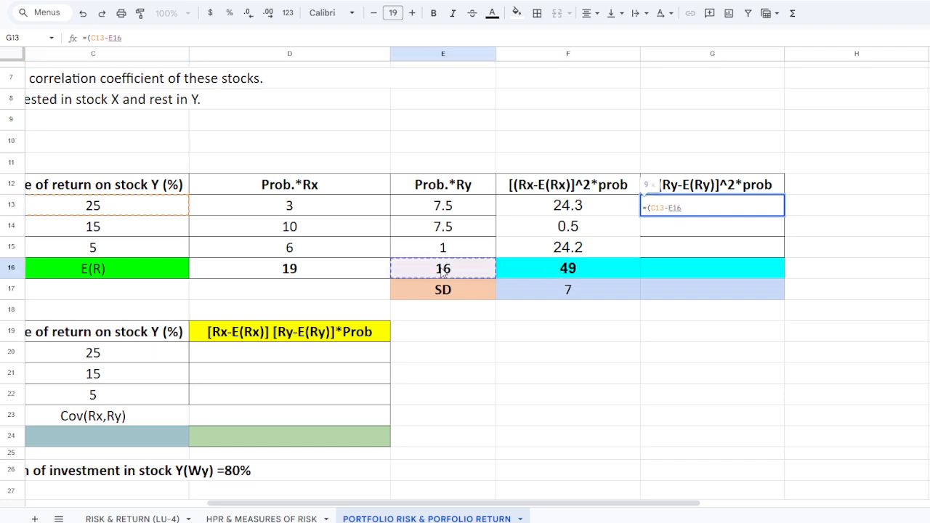
pyautogui.write(')')
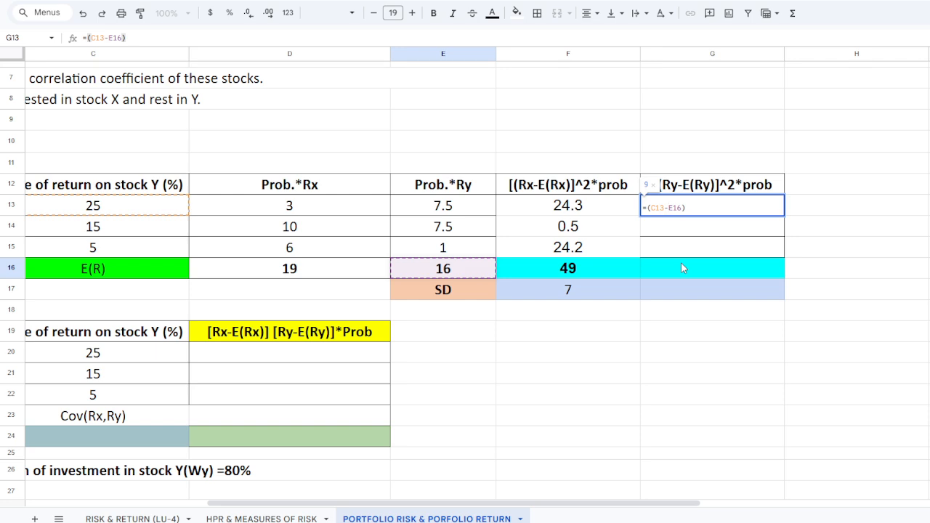
pyautogui.write('$')
pyautogui.click(680, 208)
pyautogui.write('$')
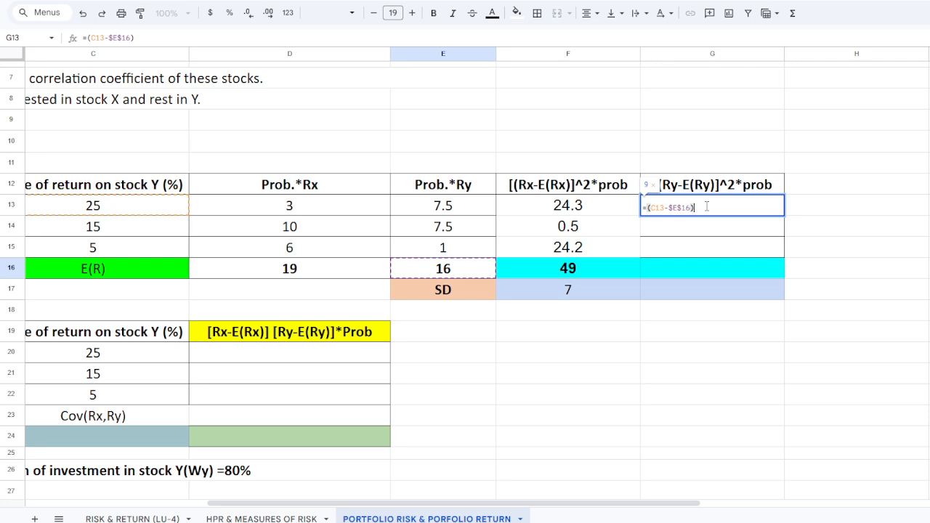
pyautogui.press('BackSpace')
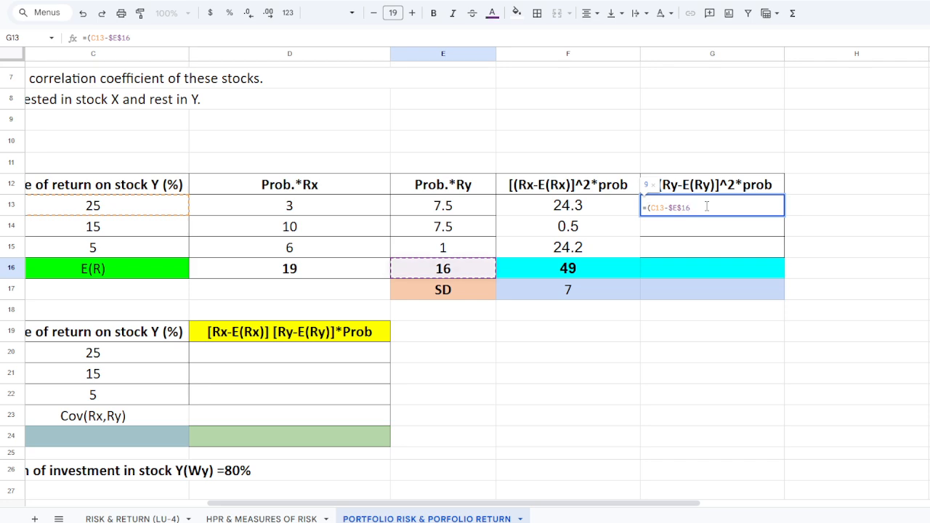
pyautogui.write('^2')
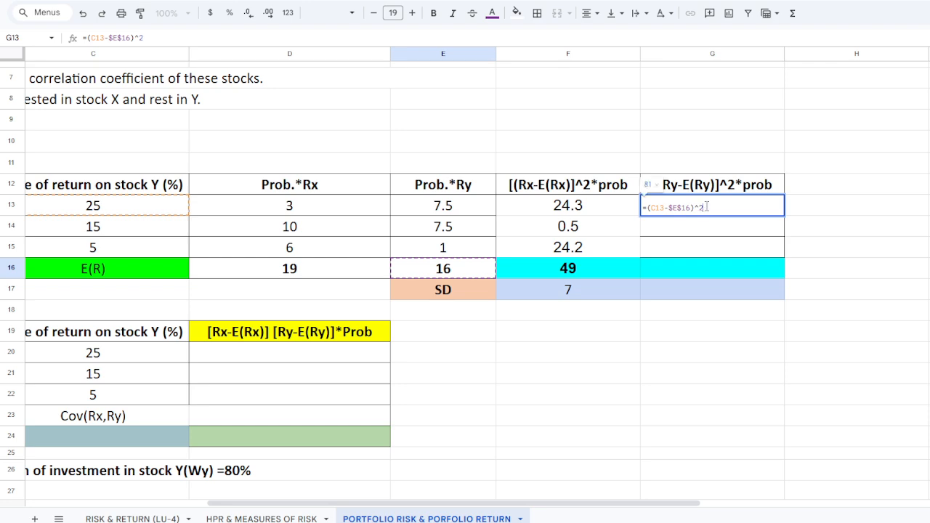
pyautogui.write('*')
pyautogui.moveTo(428, 503); pyautogui.dragTo(247, 503)
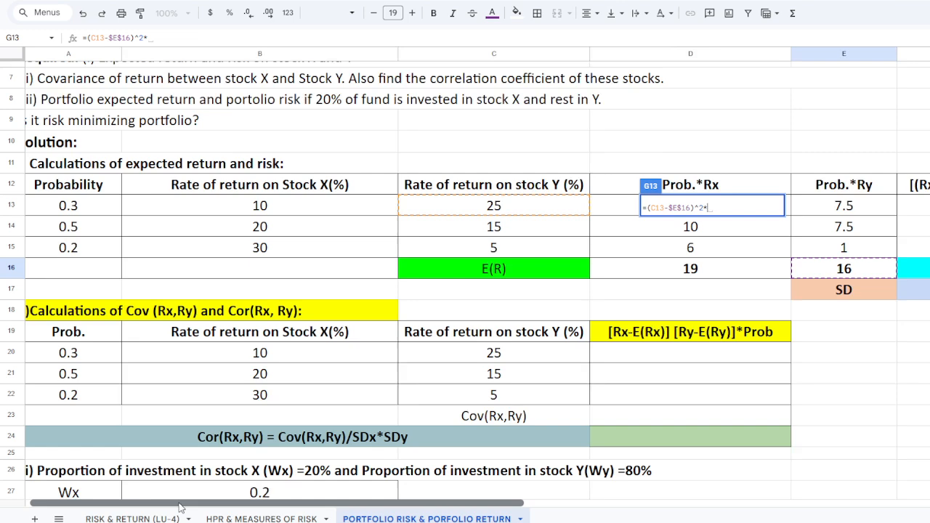
pyautogui.click(80, 211)
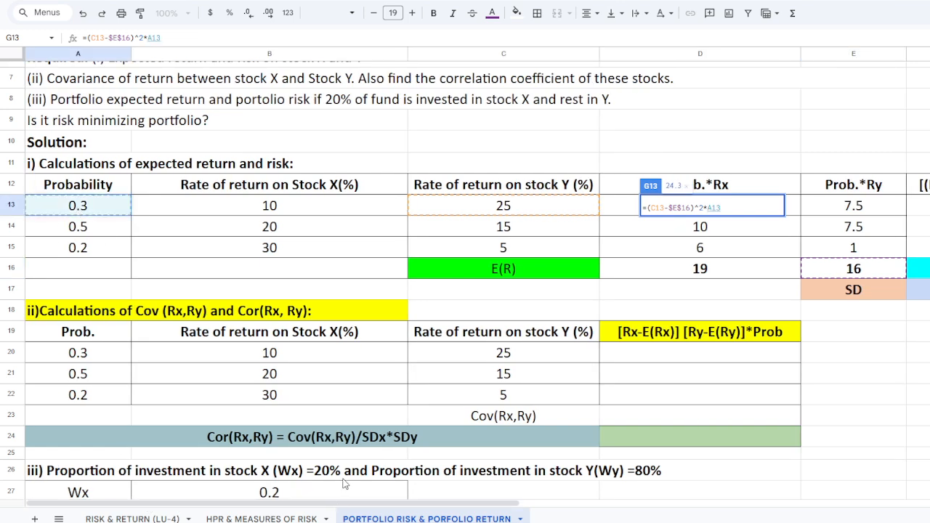
pyautogui.moveTo(345, 502); pyautogui.dragTo(589, 503)
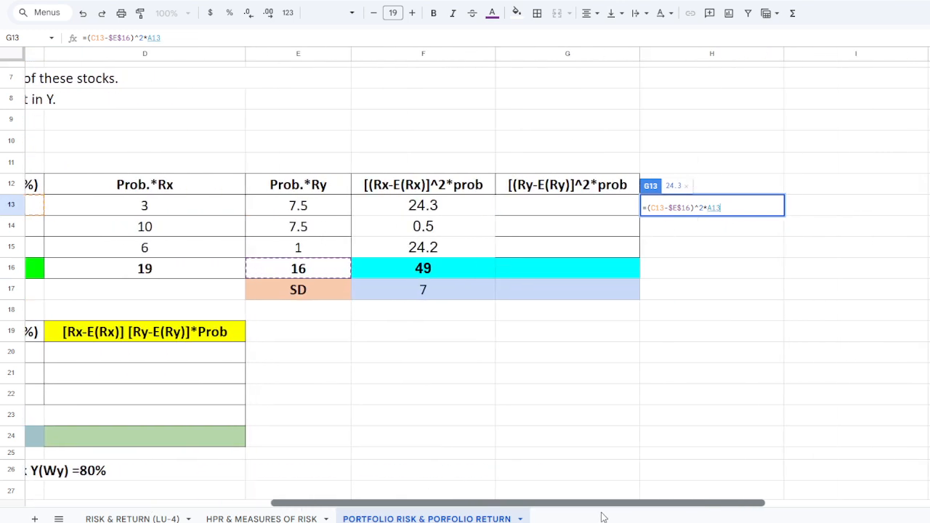
pyautogui.press('Return')
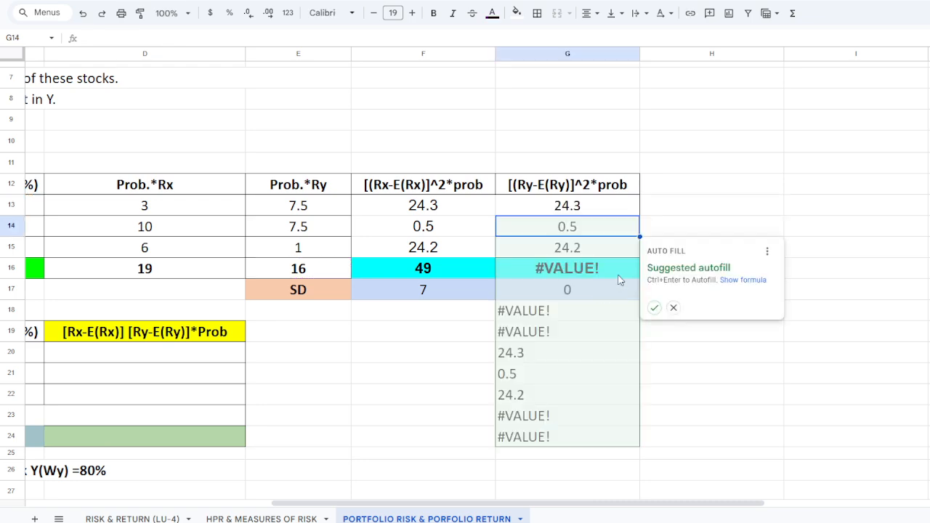
# - Accept the suggested autofill below G13, and clear the autofilled cells G14 to G16
pyautogui.click(657, 308)
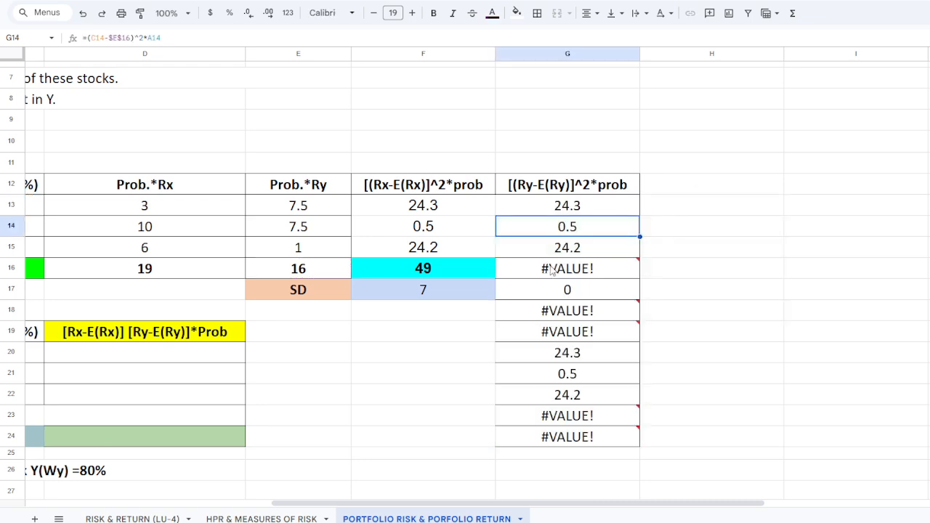
pyautogui.click(561, 271)
pyautogui.press('Delete')
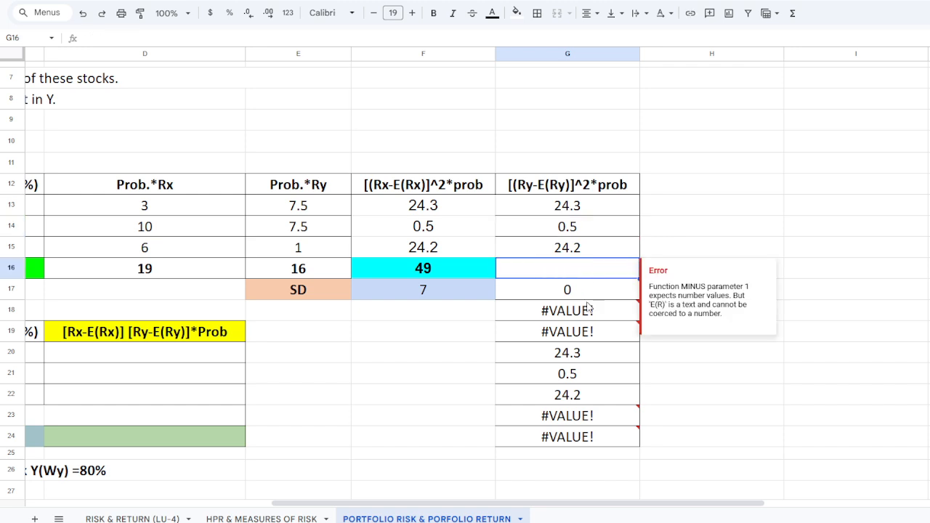
pyautogui.click(591, 247)
pyautogui.press('Delete')
pyautogui.click(563, 227)
pyautogui.press('Delete')
pyautogui.click(858, 378)
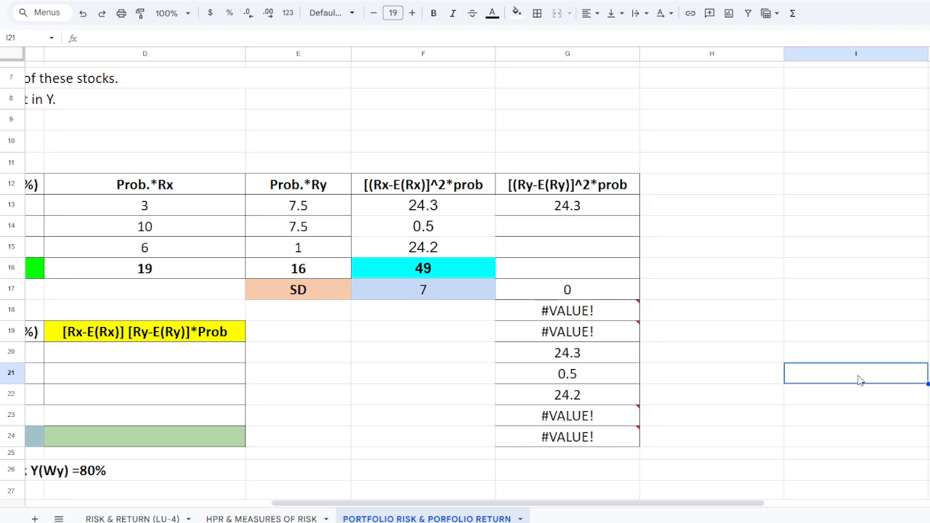
# - Clear the autofilled formulas from cells G18 to G24
pyautogui.click(567, 312)
pyautogui.press('Delete')
pyautogui.click(576, 338)
pyautogui.press('Delete')
pyautogui.click(577, 354)
pyautogui.press('Delete')
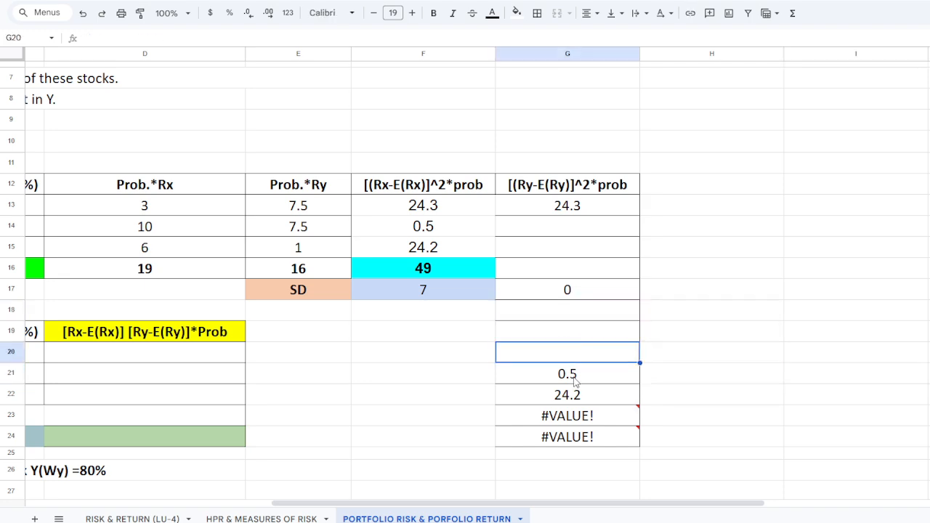
pyautogui.click(575, 374)
pyautogui.press('Delete')
pyautogui.click(574, 395)
pyautogui.press('Delete')
pyautogui.click(572, 415)
pyautogui.press('Delete')
pyautogui.click(570, 444)
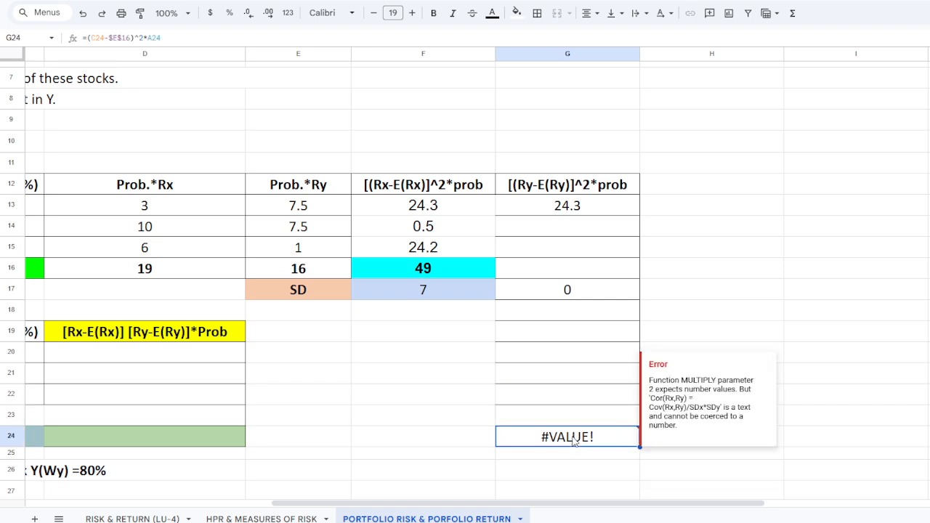
pyautogui.press('Delete')
# - Fill the G13 formula down through G15 and clear the surplus copy in G16
pyautogui.click(592, 210)
pyautogui.moveTo(640, 214); pyautogui.dragTo(647, 269)
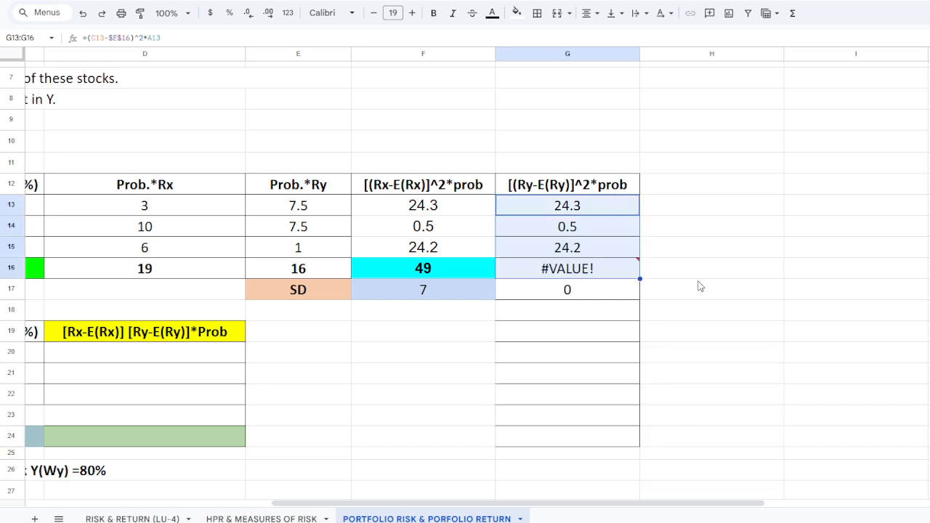
pyautogui.click(585, 269)
pyautogui.press('Delete')
pyautogui.click(423, 277)
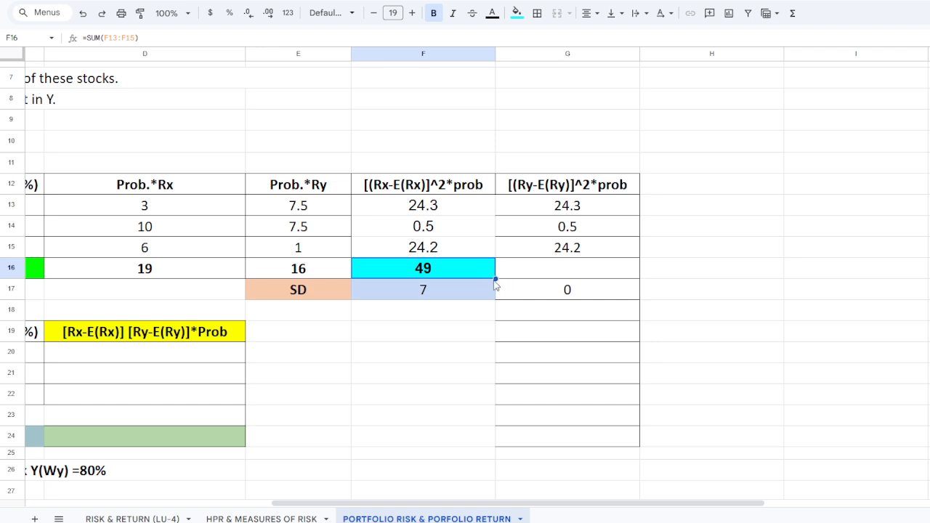
pyautogui.moveTo(496, 279); pyautogui.dragTo(630, 285)
pyautogui.click(437, 293)
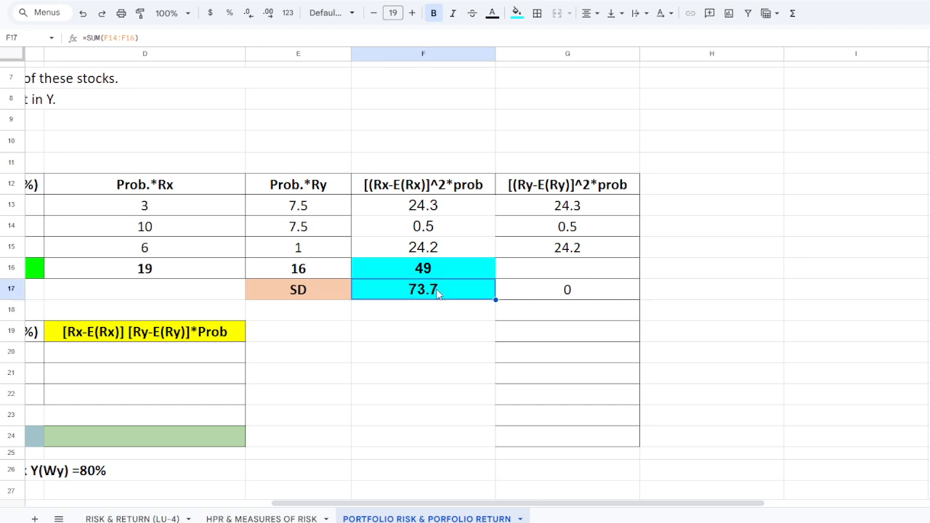
pyautogui.hotkey('ctrl', 'z')
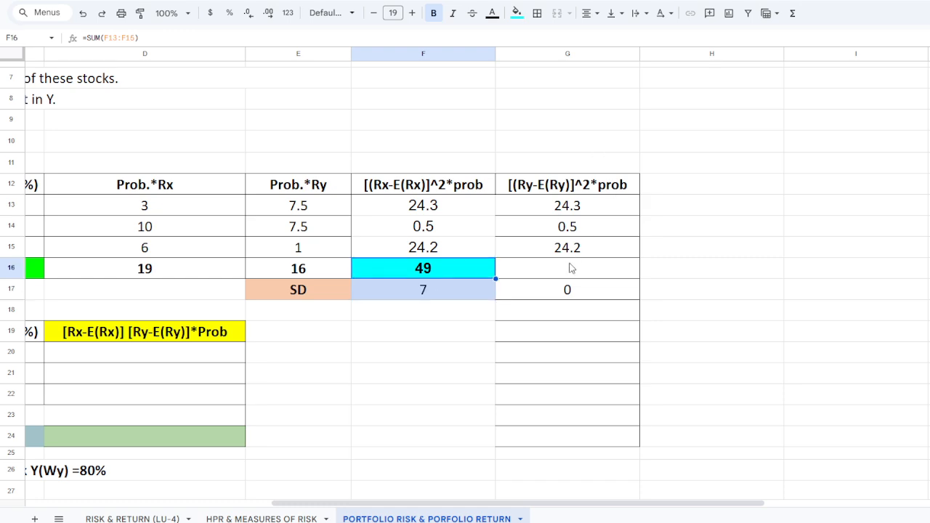
pyautogui.click(505, 267)
pyautogui.click(492, 268)
# - Total the squared deviations of stock Y in G16 with =SUM(G13:G15)
pyautogui.click(571, 269)
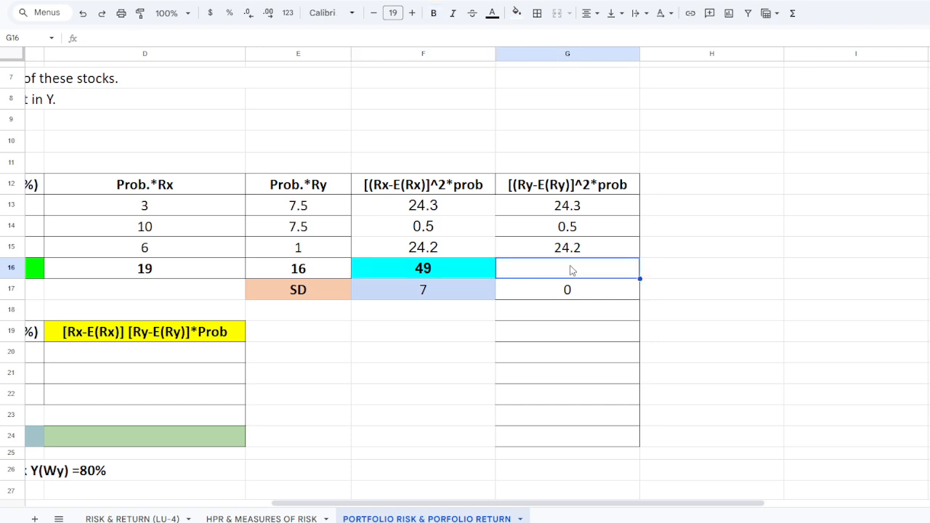
pyautogui.write('=sum')
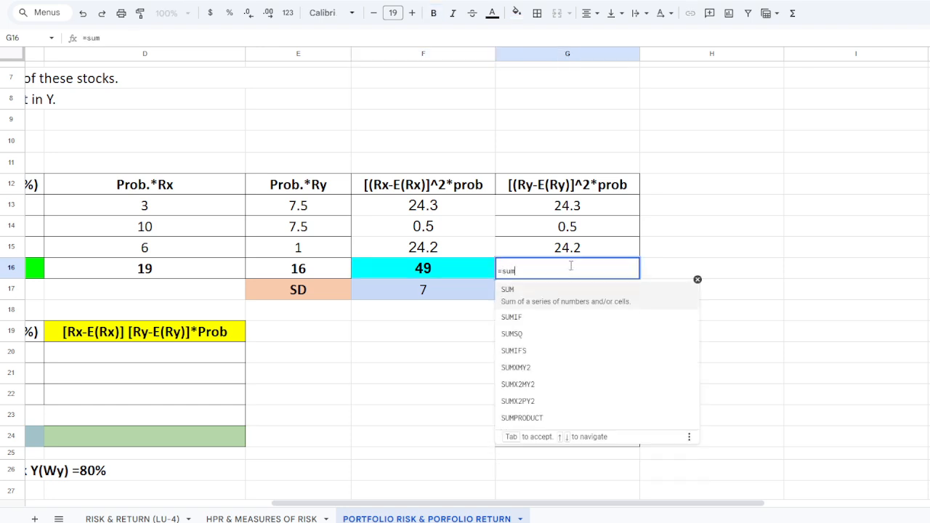
pyautogui.click(511, 292)
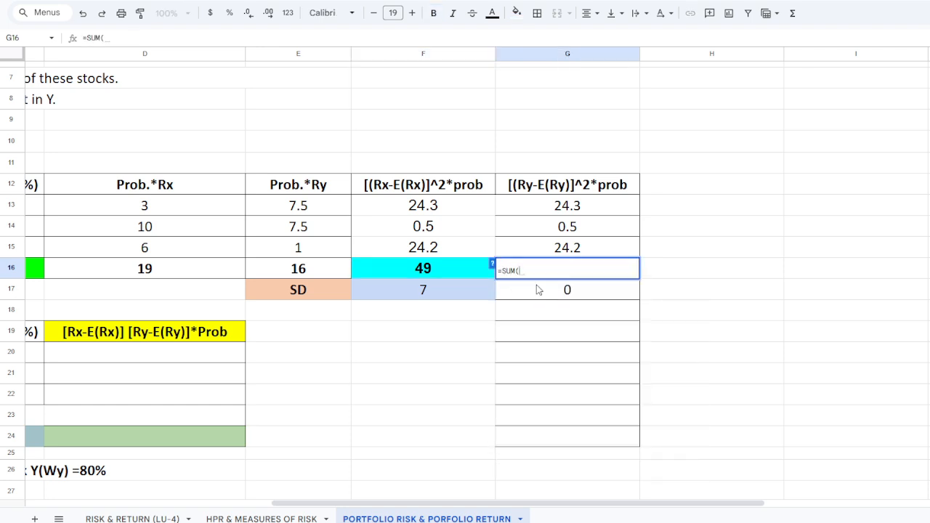
pyautogui.moveTo(571, 207); pyautogui.dragTo(575, 250)
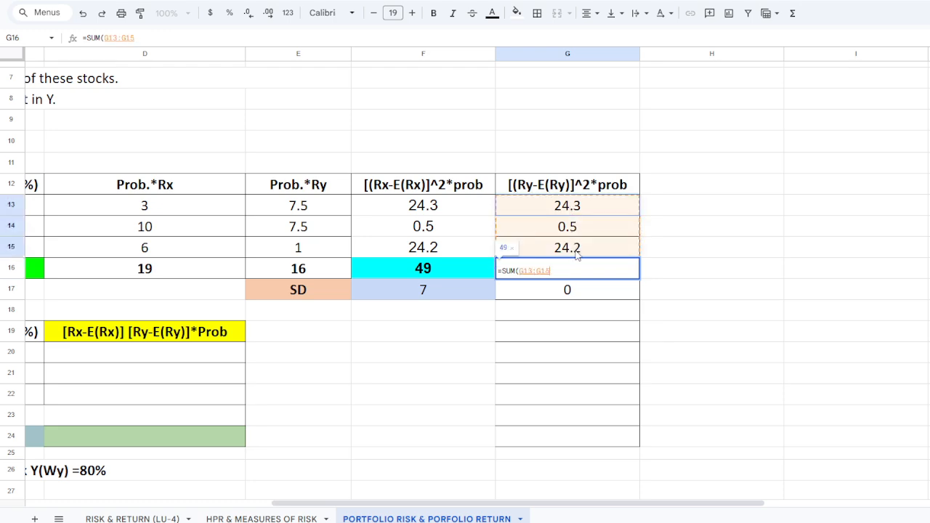
pyautogui.write(')')
pyautogui.press('Return')
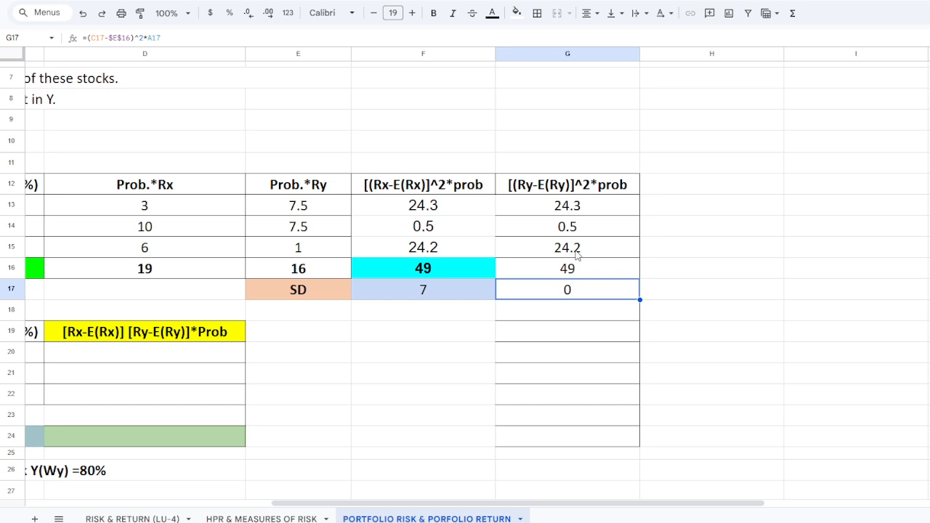
# - Replace the formula in G17 with =SQRT(G16) to calculate the standard deviation of stock Y
pyautogui.press('Delete')
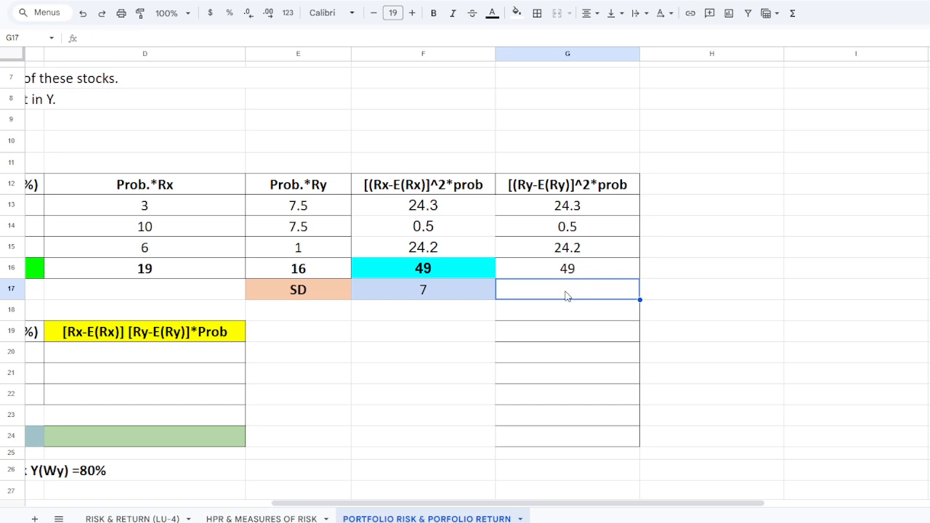
pyautogui.write('==s')
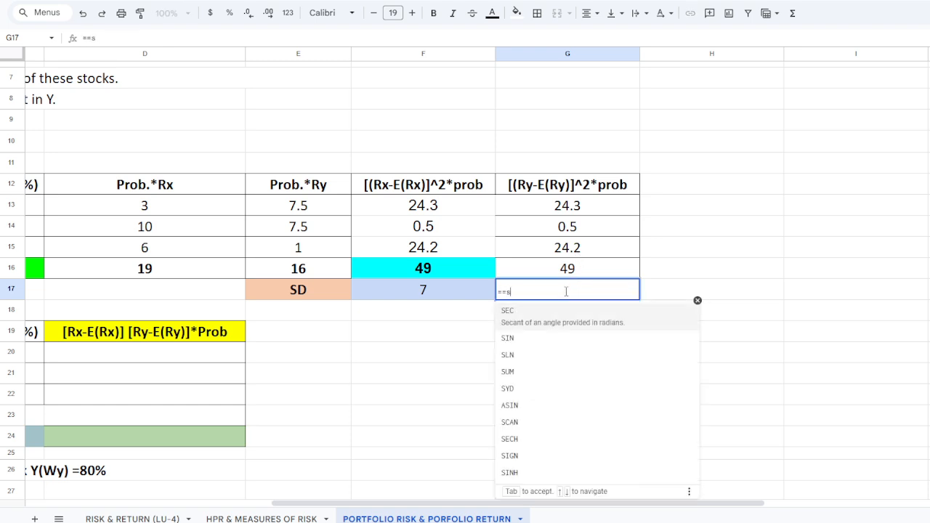
pyautogui.write('qrt')
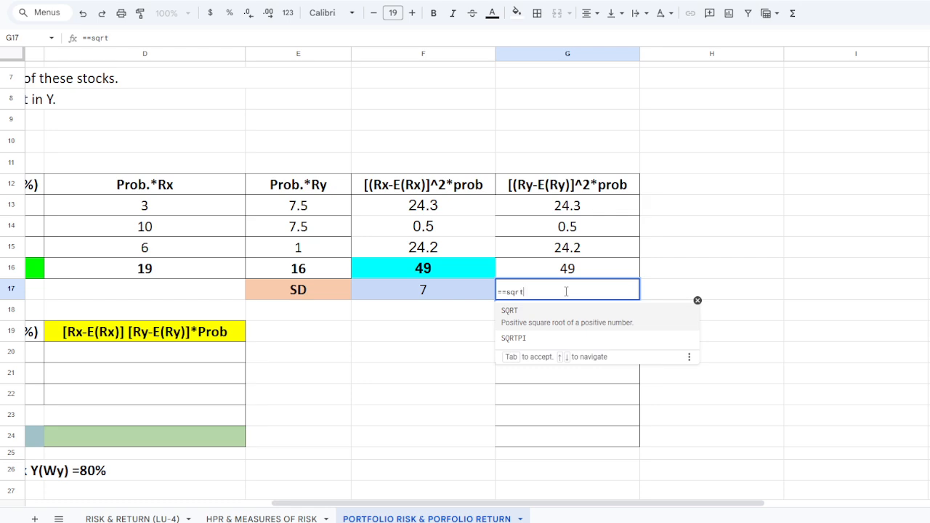
pyautogui.click(513, 312)
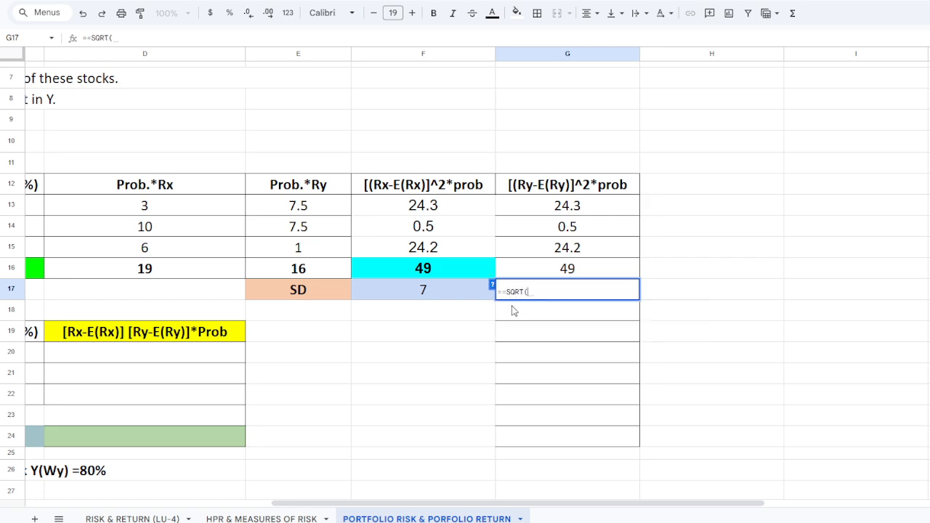
pyautogui.click(569, 271)
pyautogui.write(')')
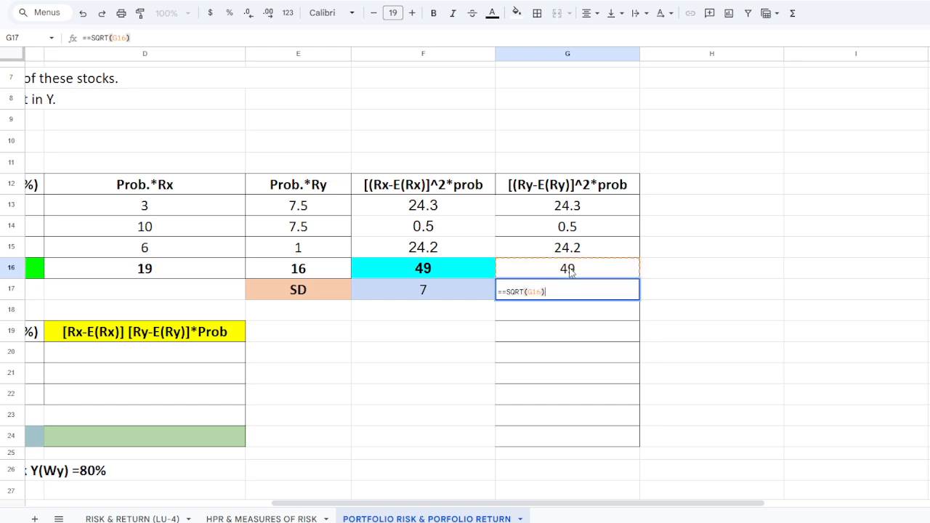
pyautogui.press('Return')
pyautogui.click(574, 295)
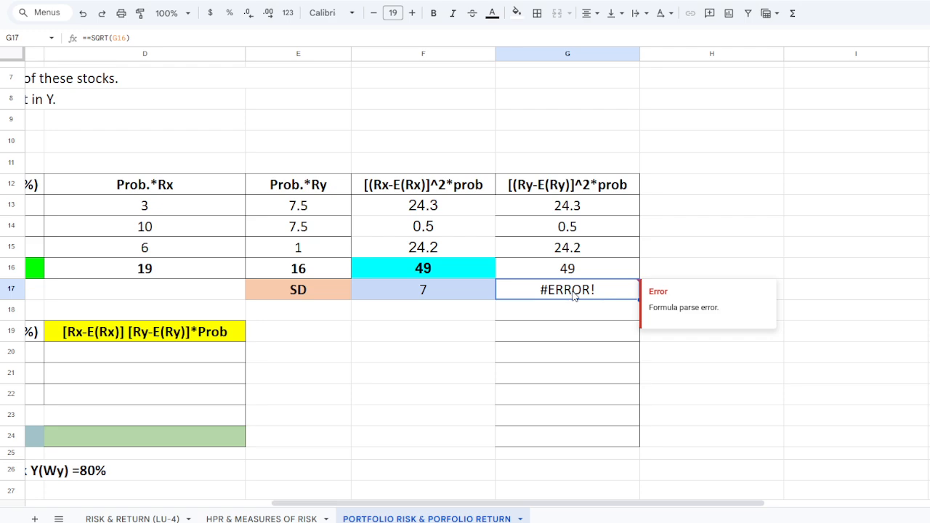
pyautogui.click(87, 39)
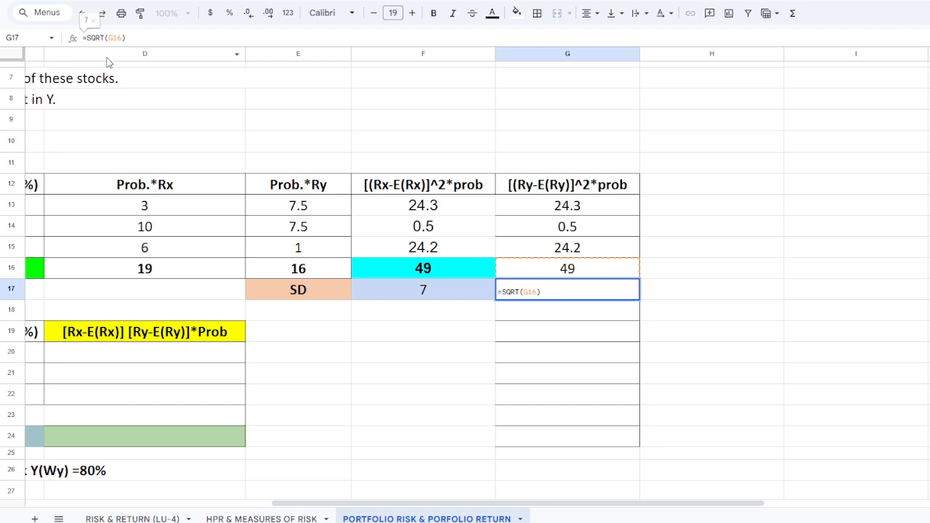
pyautogui.press('Return')
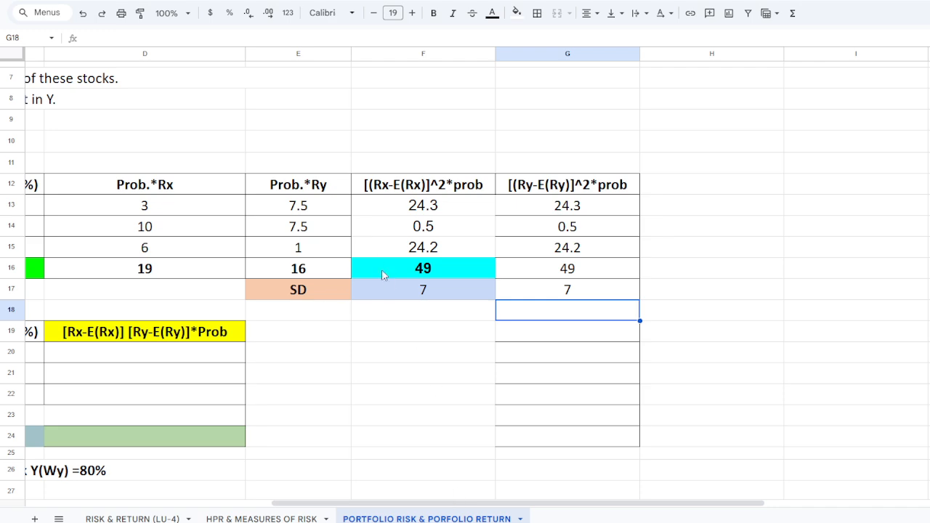
pyautogui.click(292, 271)
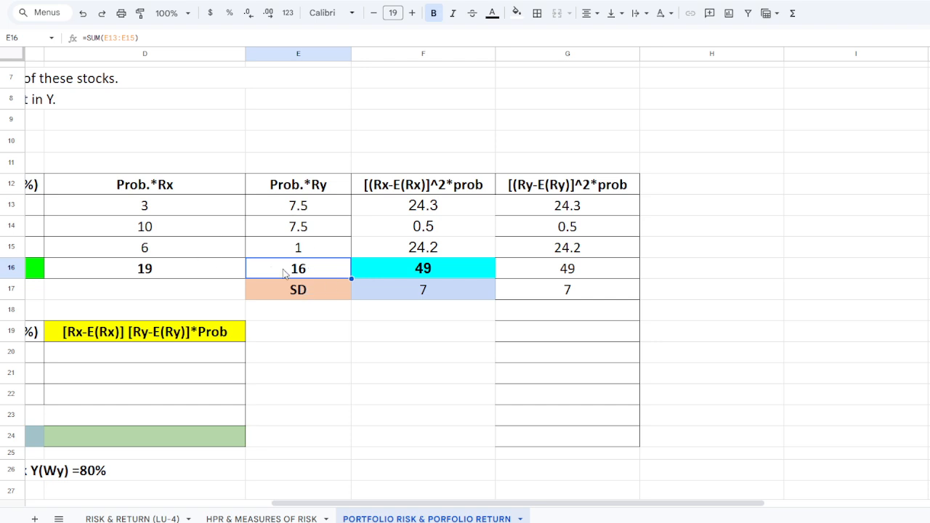
pyautogui.click(150, 274)
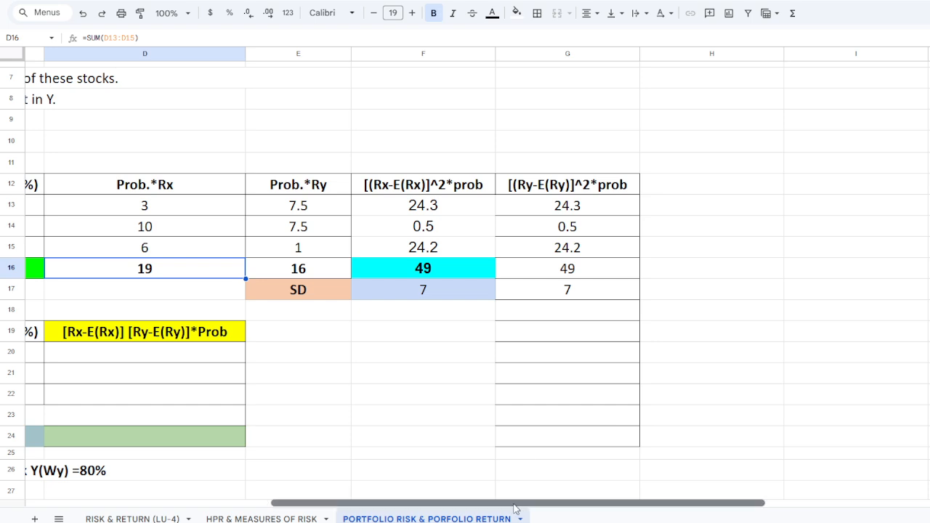
pyautogui.hscroll(-2, 523, 509)
pyautogui.click(880, 416)
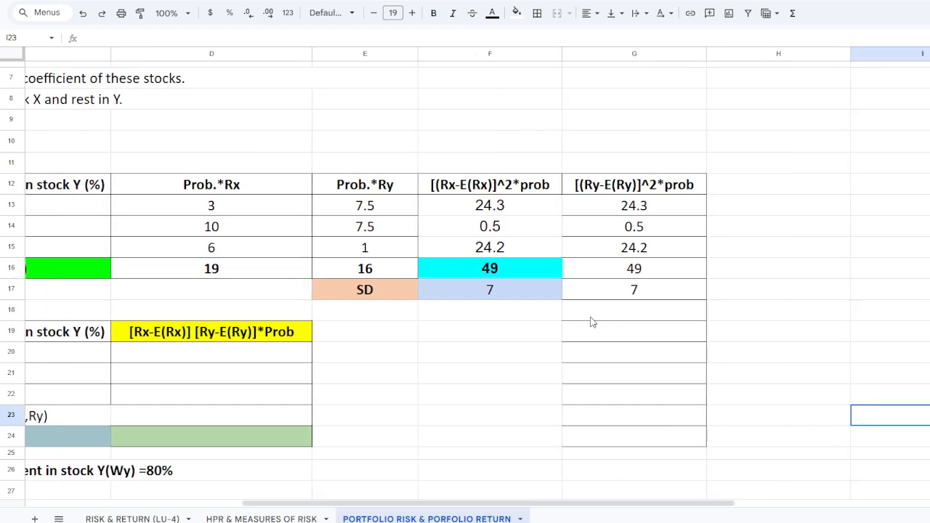
pyautogui.moveTo(593, 319); pyautogui.dragTo(670, 419)
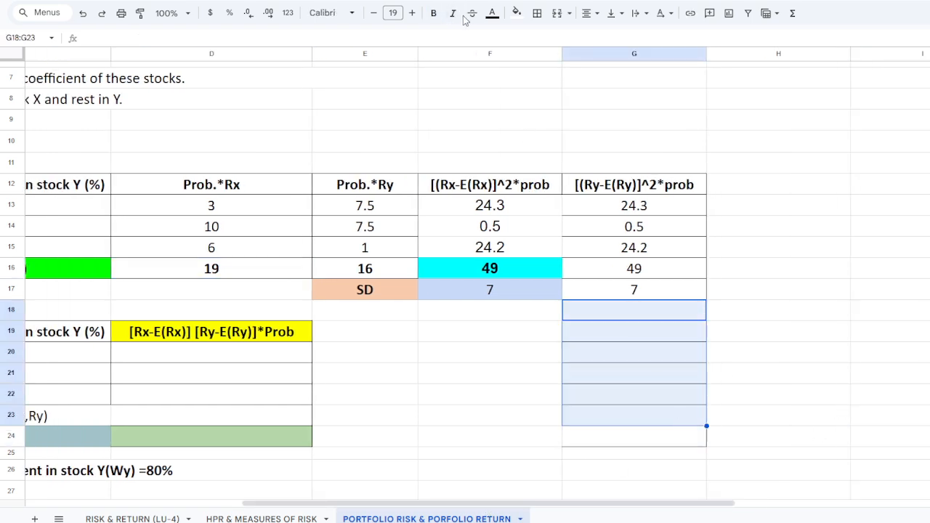
pyautogui.click(537, 13)
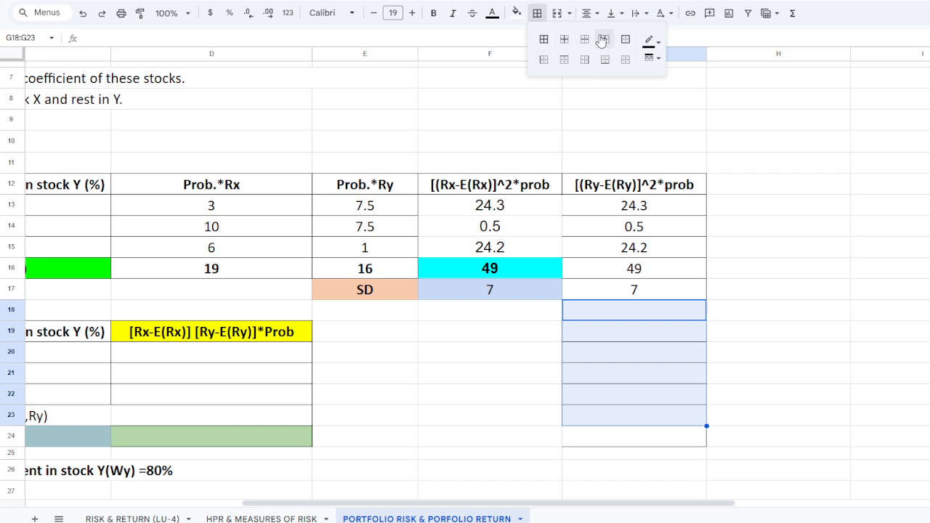
pyautogui.click(884, 225)
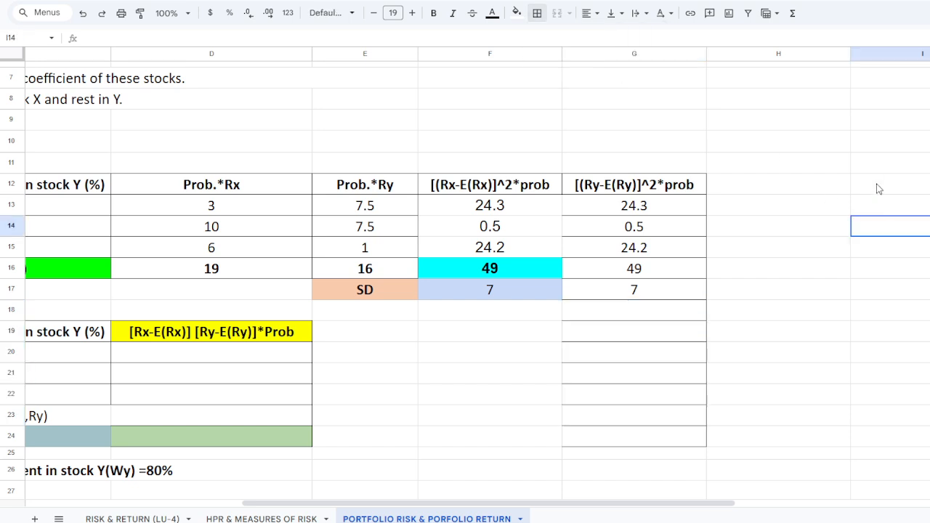
pyautogui.click(888, 374)
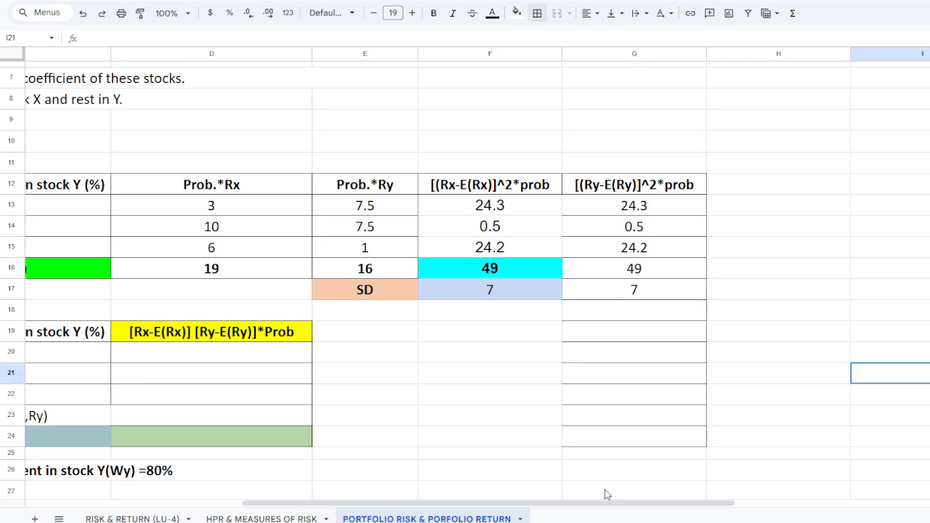
# - Begin the covariance formula in D20 with stock X's deviation, =(B20-$D$16), using an absolute reference to the expected return
pyautogui.moveTo(610, 502); pyautogui.dragTo(376, 490)
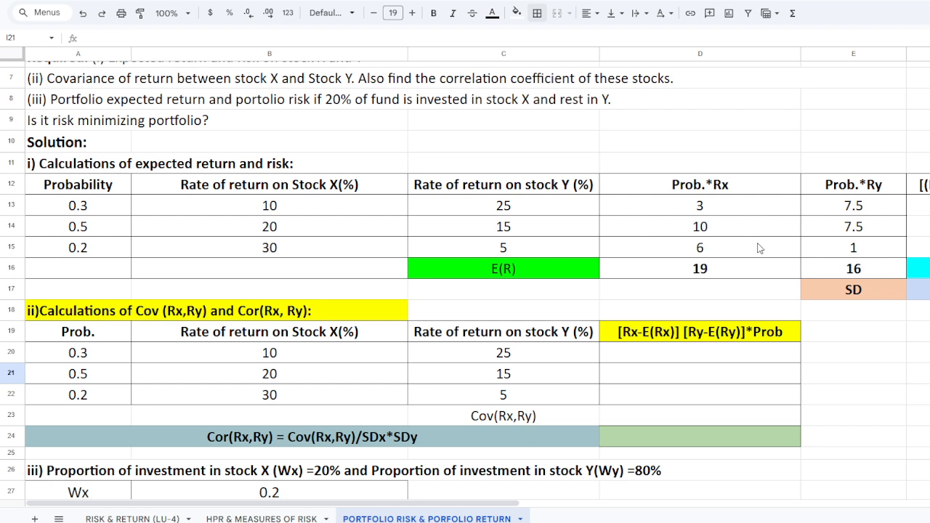
pyautogui.doubleClick(657, 332)
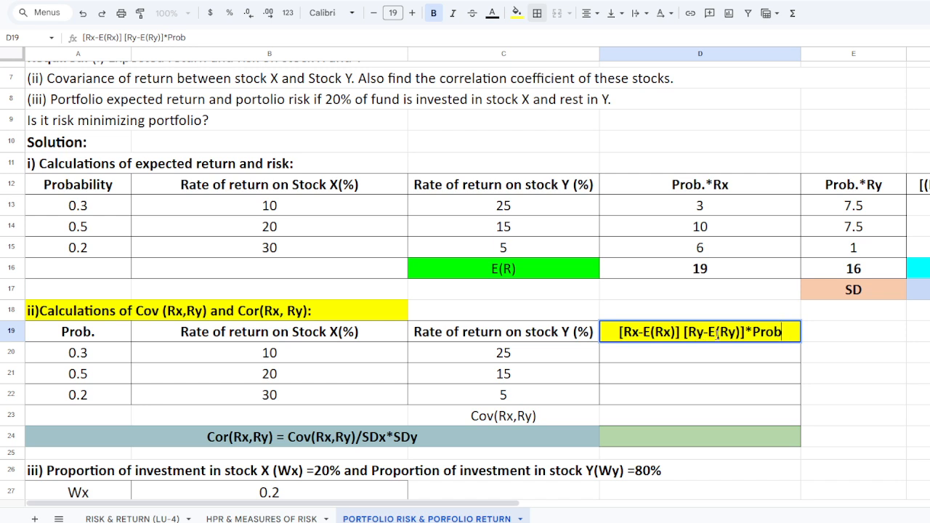
pyautogui.click(616, 353)
pyautogui.write('=(')
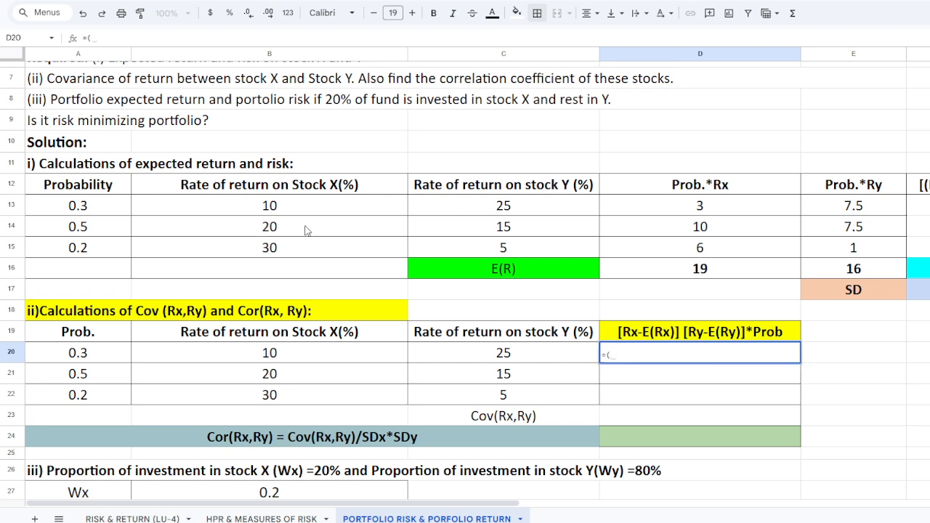
pyautogui.click(276, 356)
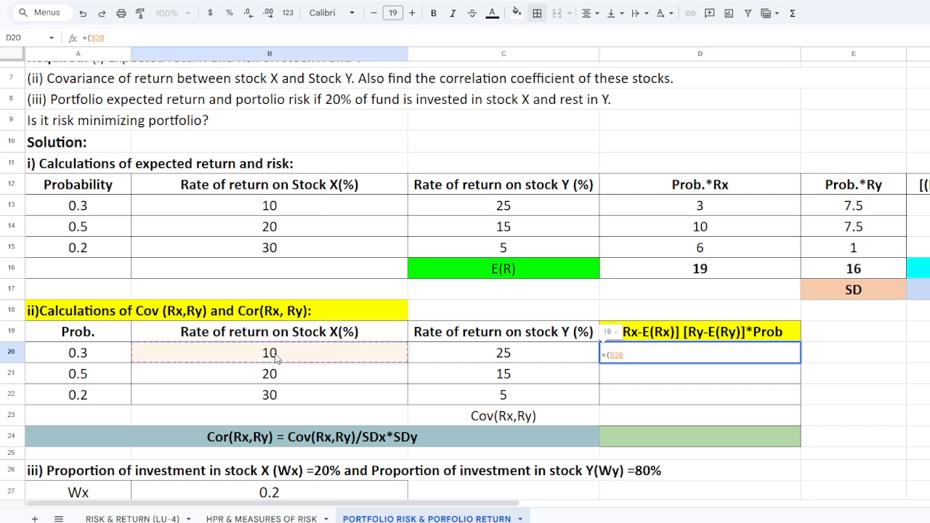
pyautogui.write('-')
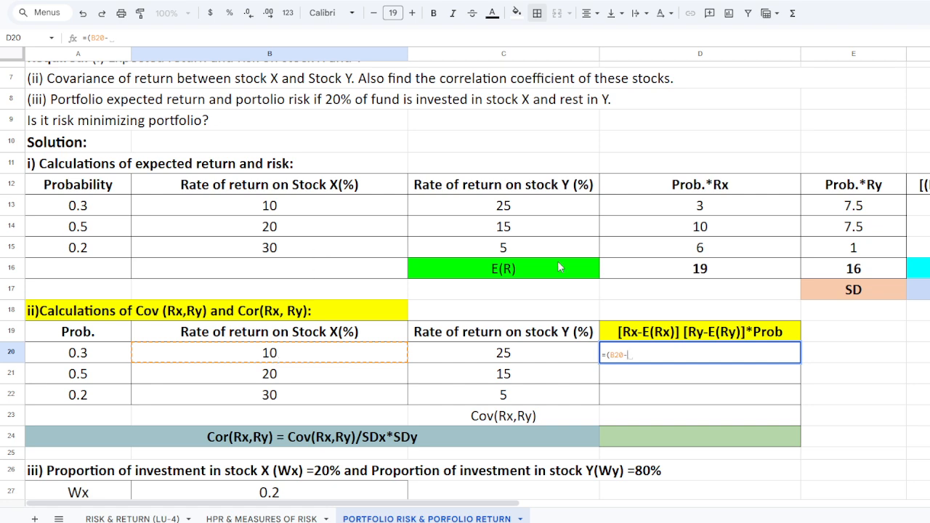
pyautogui.click(708, 272)
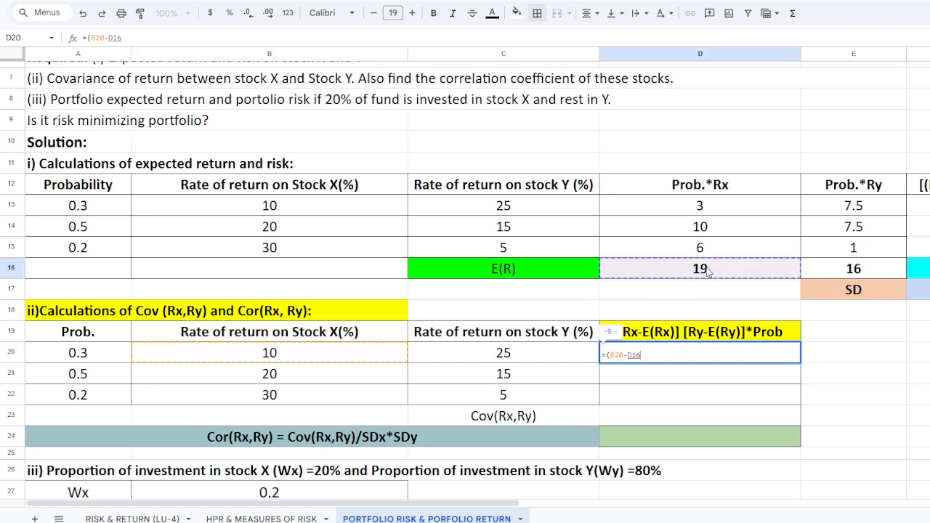
pyautogui.write(')')
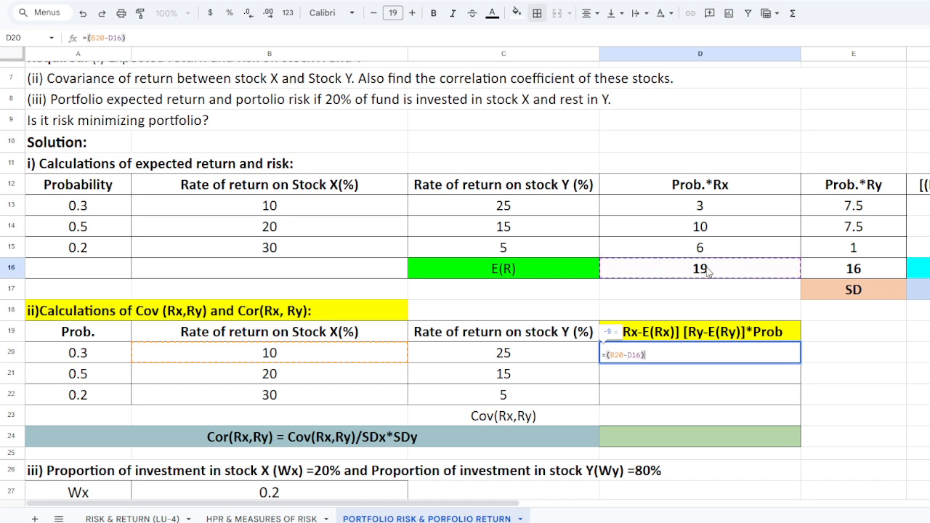
pyautogui.click(630, 355)
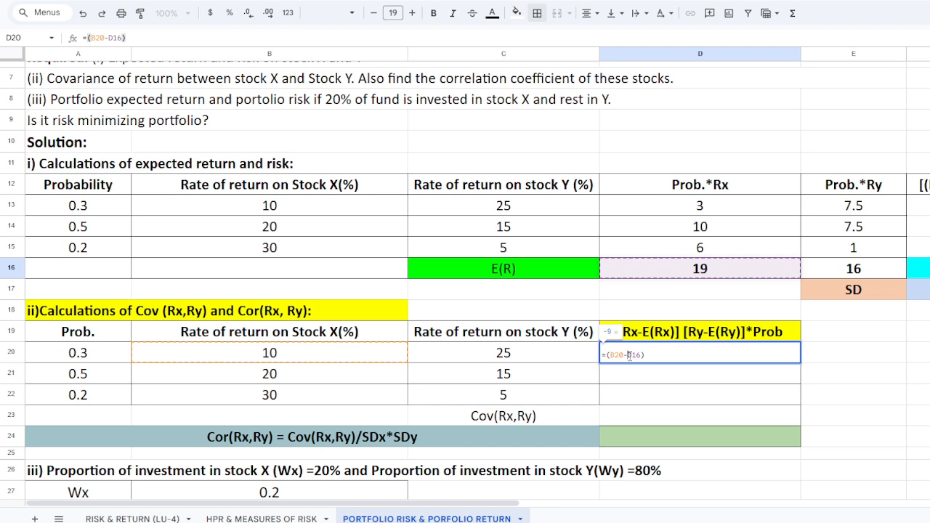
pyautogui.write('$')
pyautogui.click(637, 356)
pyautogui.write('$')
pyautogui.click(678, 356)
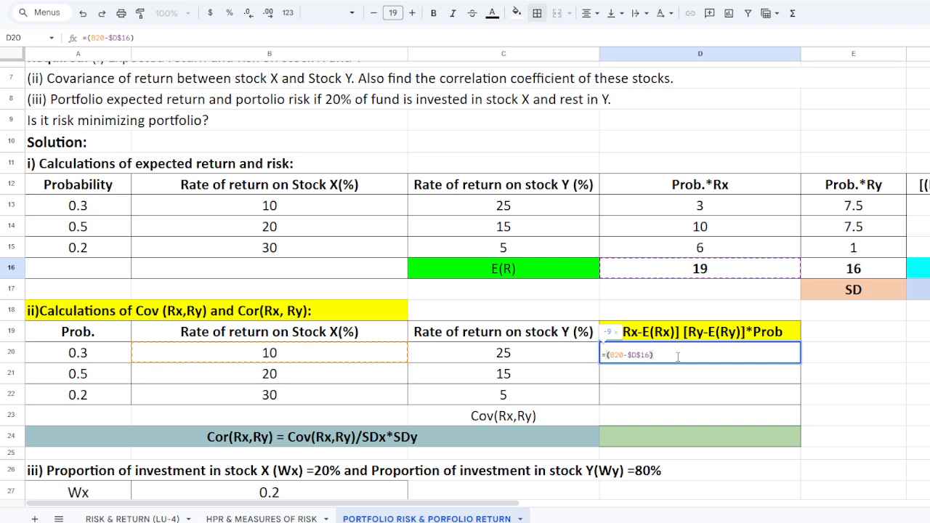
# - Complete the D20 formula by multiplying by stock Y's deviation and the probability, so it reads =(B20-$D$16)*(C13-$E$16)*A20
pyautogui.write('*')
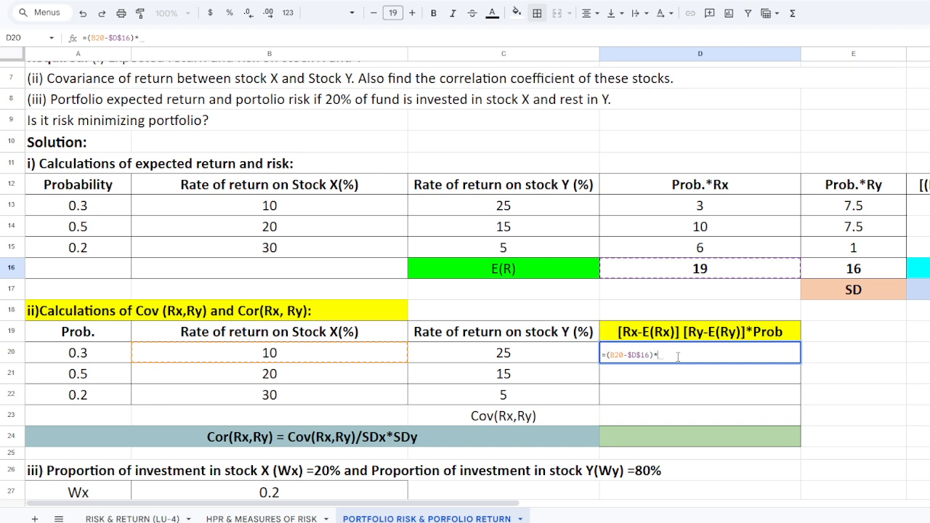
pyautogui.write('(')
pyautogui.click(494, 210)
pyautogui.write('-')
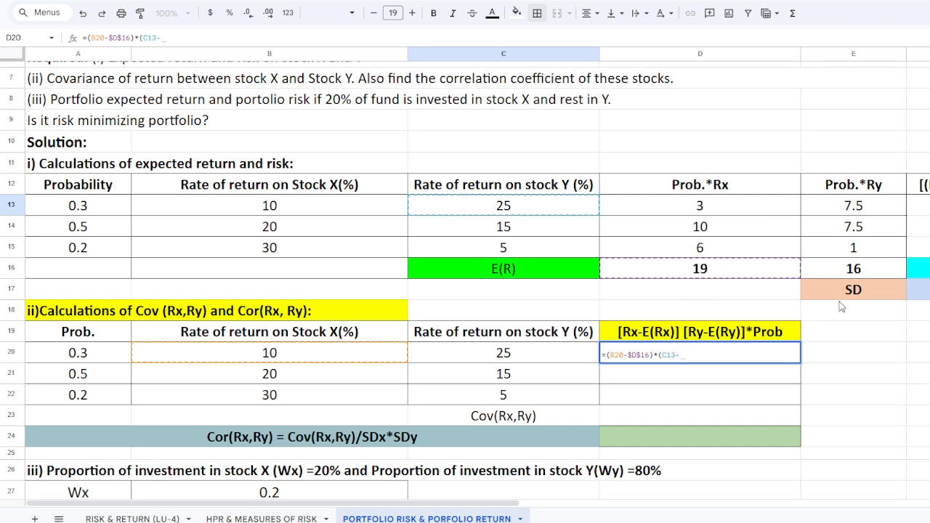
pyautogui.click(858, 271)
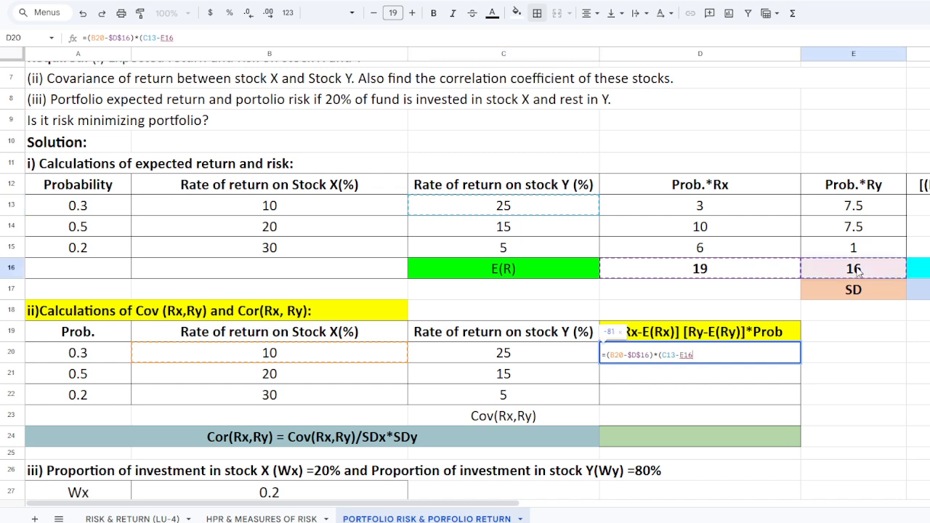
pyautogui.write(')')
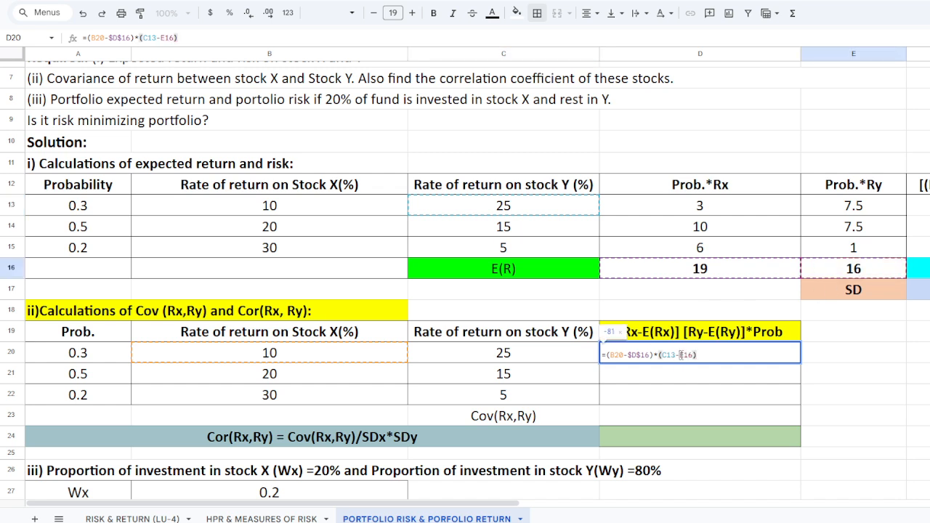
pyautogui.click(681, 356)
pyautogui.write('$')
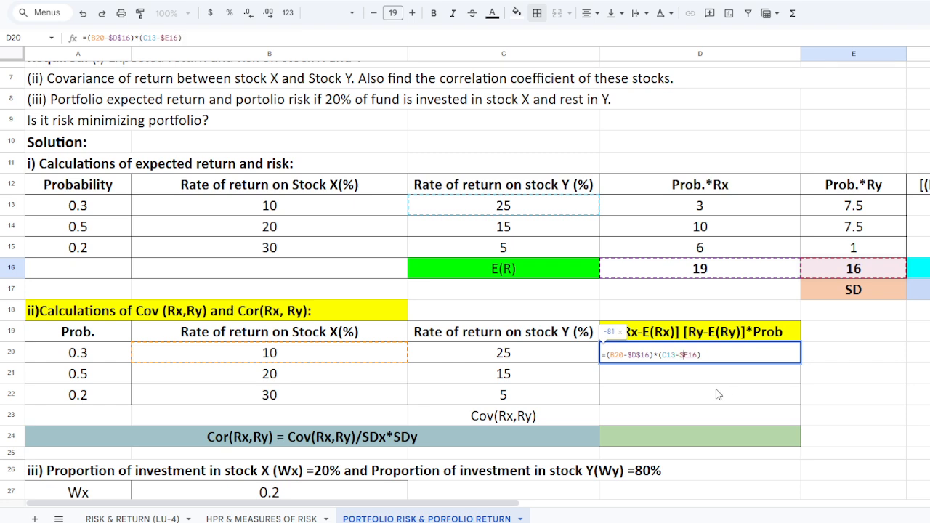
pyautogui.click(691, 356)
pyautogui.write('$')
pyautogui.click(731, 351)
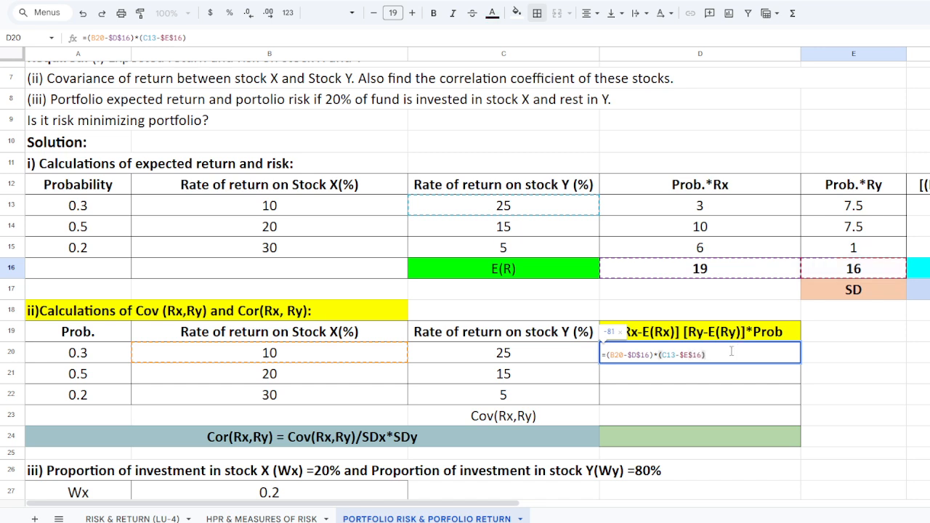
pyautogui.write('*')
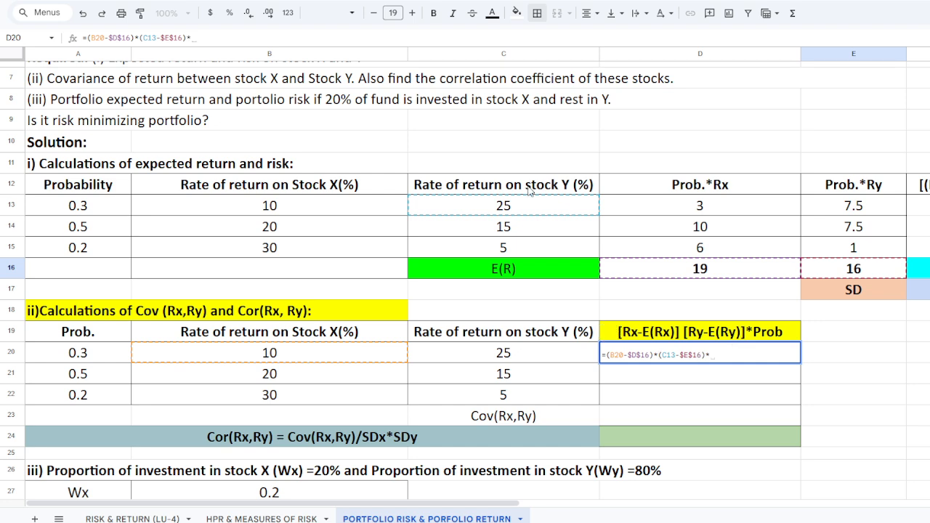
pyautogui.click(75, 355)
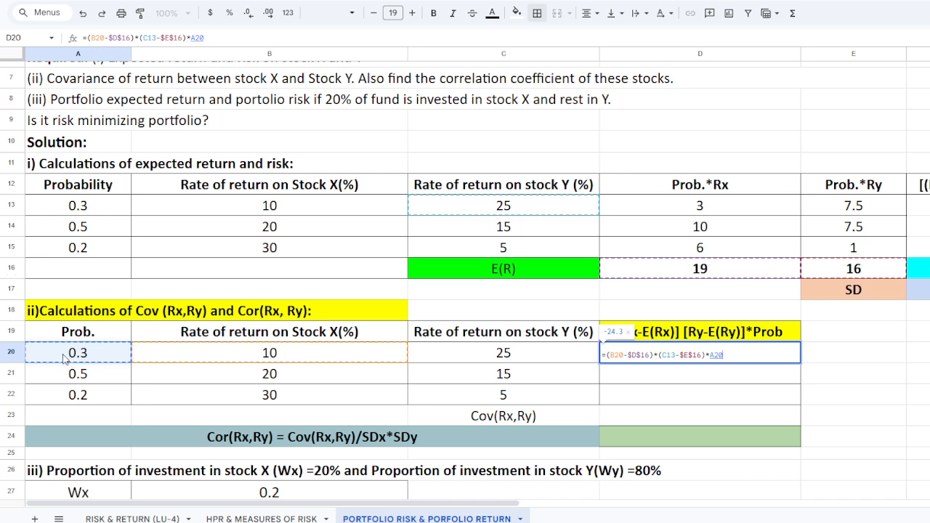
pyautogui.press('Return')
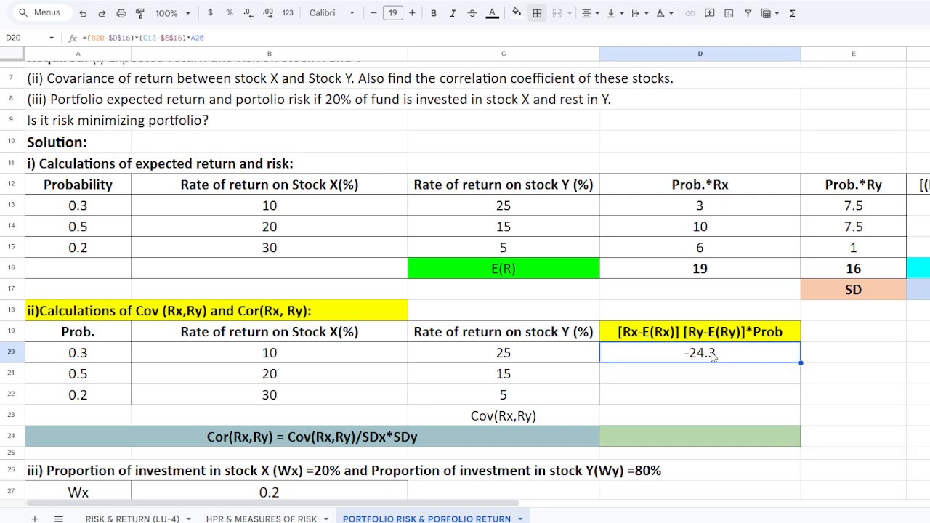
# - Fill the D20 covariance formula down through D22
pyautogui.click(715, 353)
pyautogui.moveTo(799, 362); pyautogui.dragTo(805, 385)
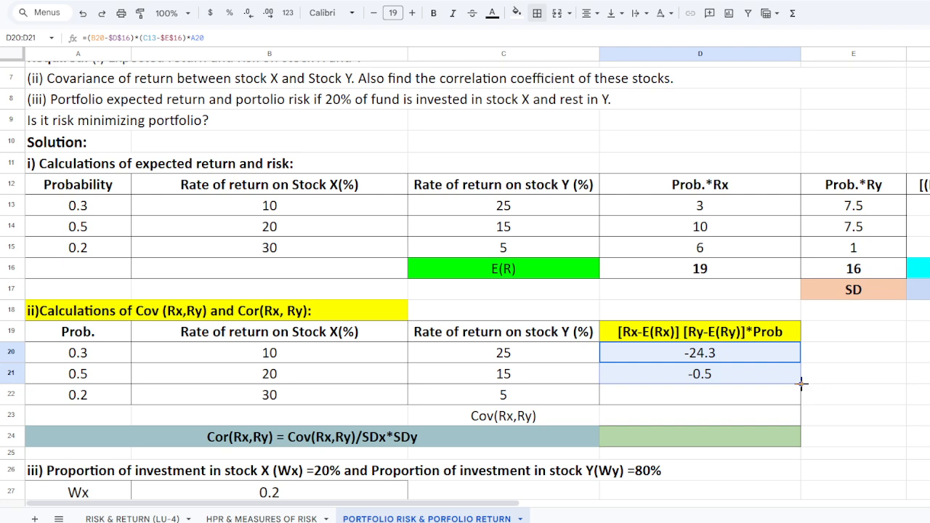
pyautogui.moveTo(801, 384); pyautogui.dragTo(803, 404)
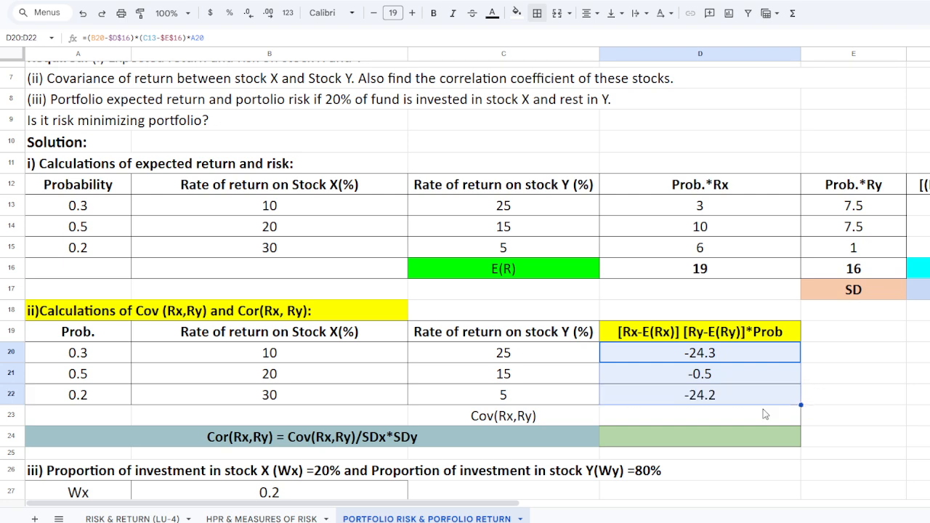
# - Calculate the covariance of stocks X and Y in D23 by summing the products above with =SUM(D20:D22)
pyautogui.click(699, 420)
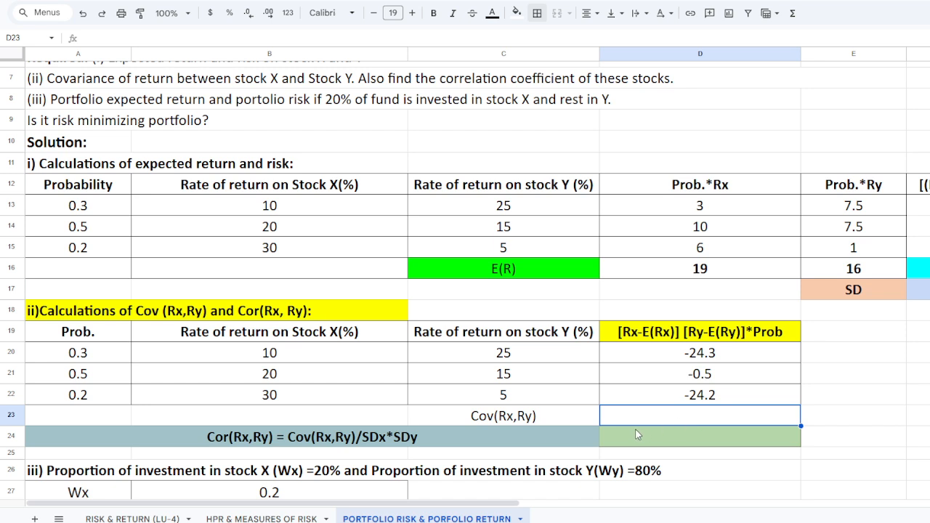
pyautogui.write('=sum')
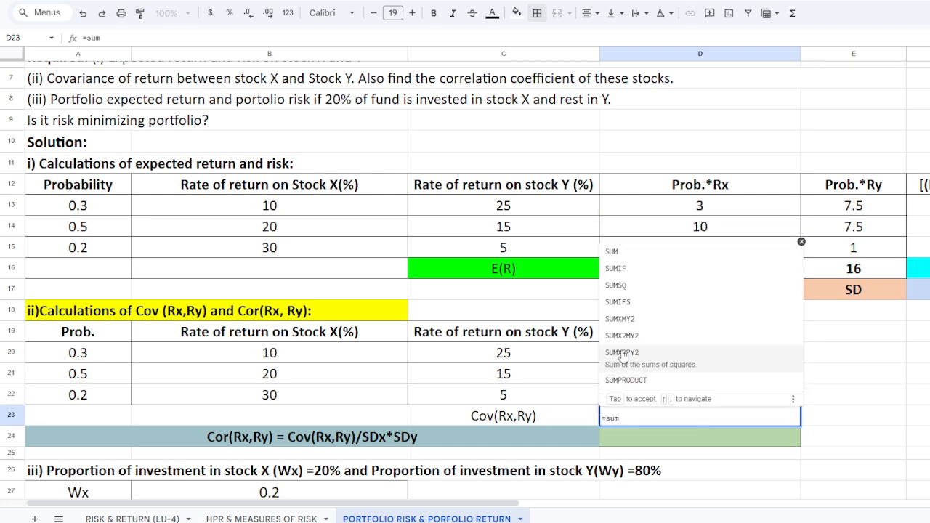
pyautogui.click(674, 253)
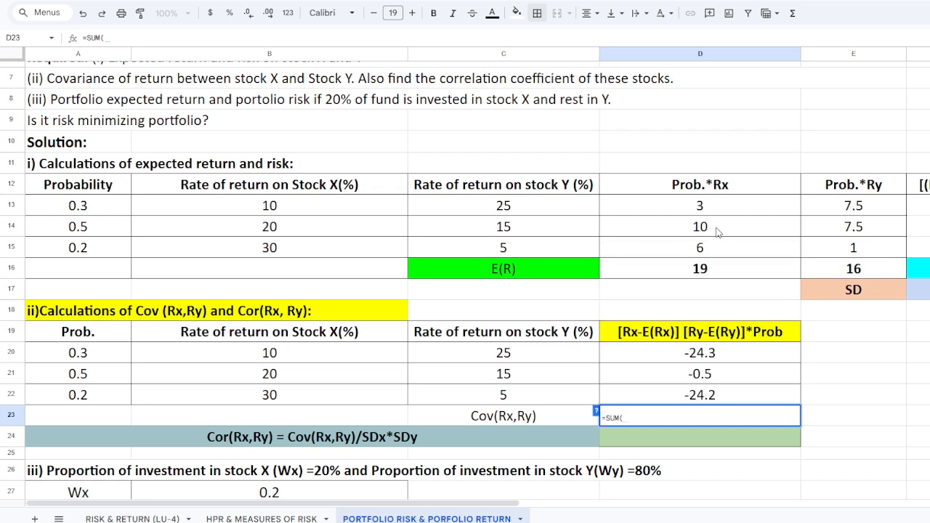
pyautogui.moveTo(696, 362); pyautogui.dragTo(699, 398)
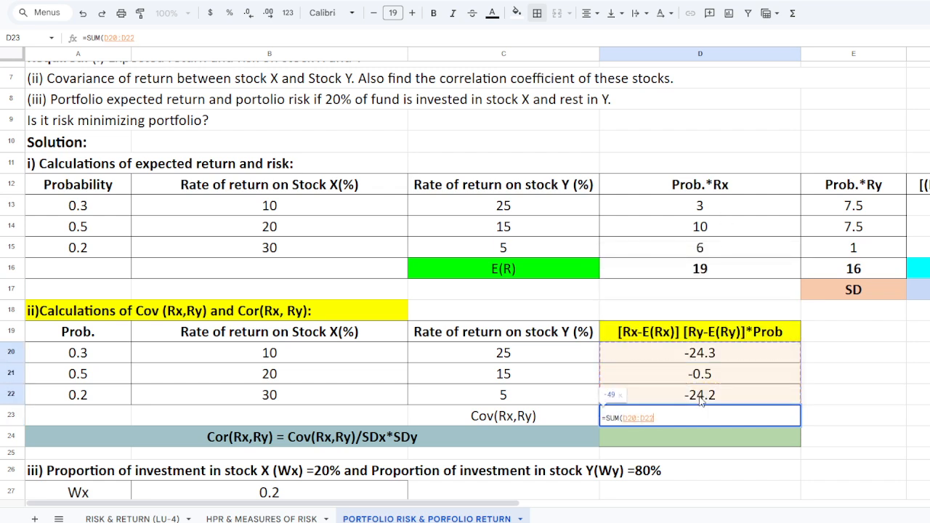
pyautogui.press('Return')
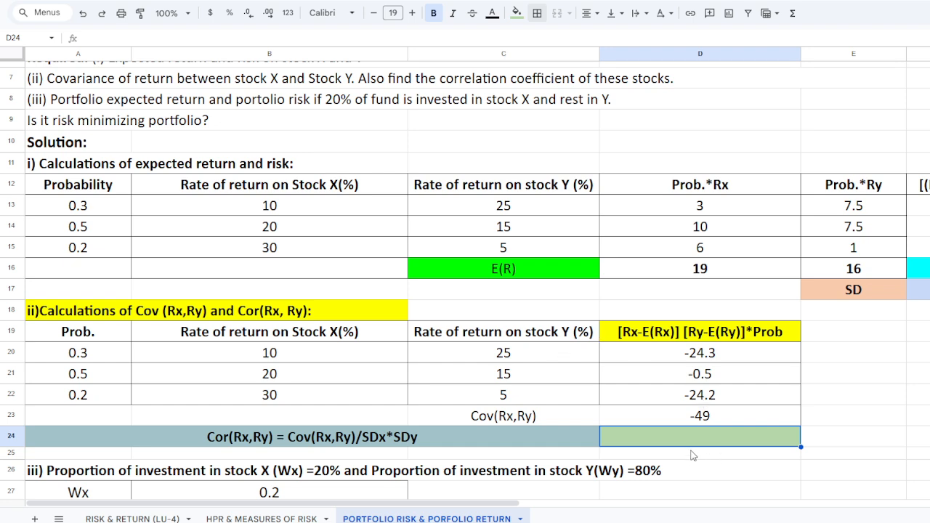
# - Calculate the correlation coefficient in D24 by dividing the covariance by both standard deviations with =D23/(F17*G17)
pyautogui.scroll(-1, 694, 456)
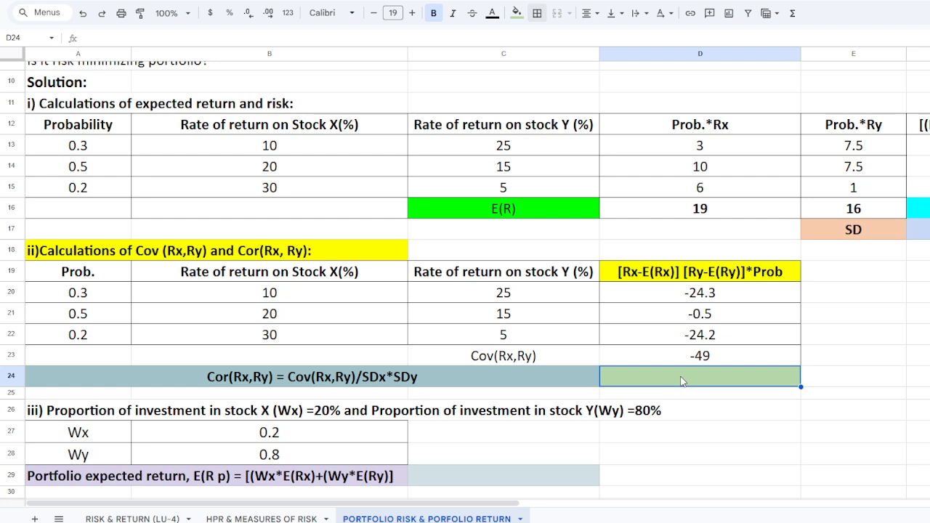
pyautogui.write('=')
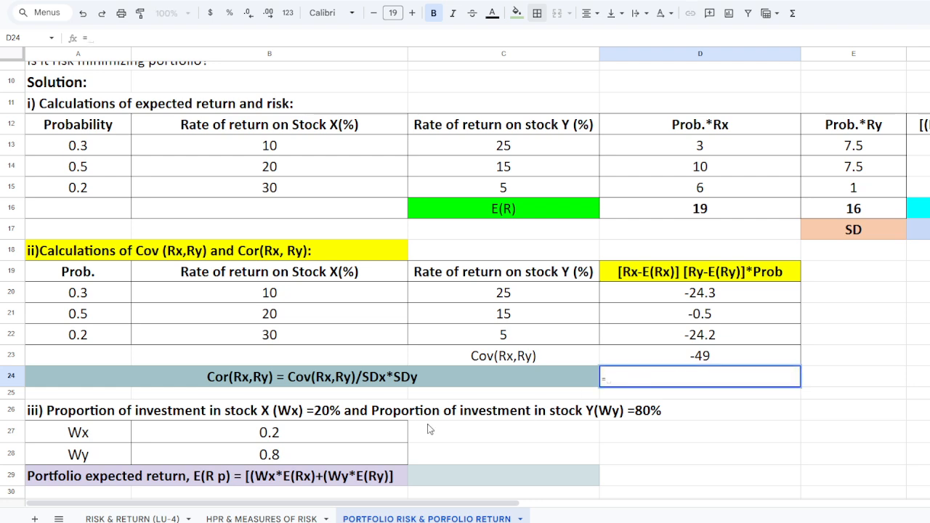
pyautogui.click(699, 356)
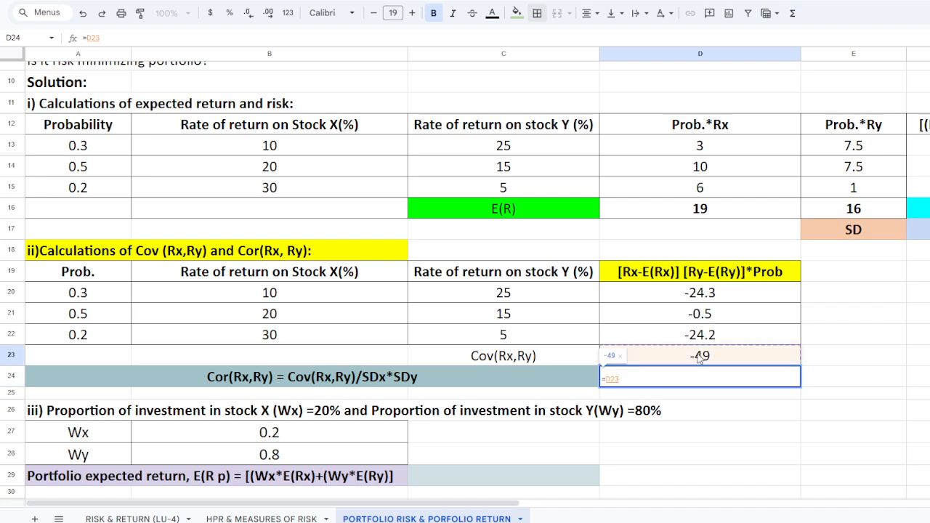
pyautogui.write('/')
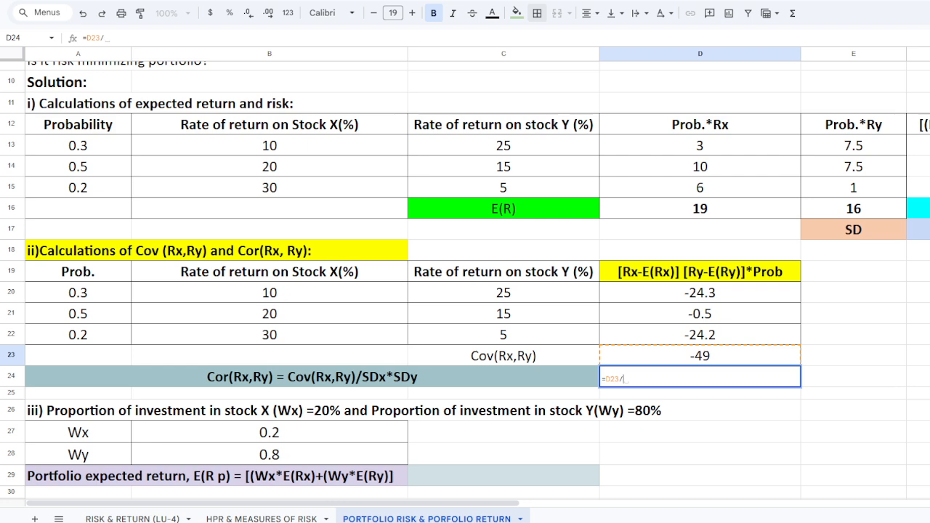
pyautogui.write('(')
pyautogui.click(919, 230)
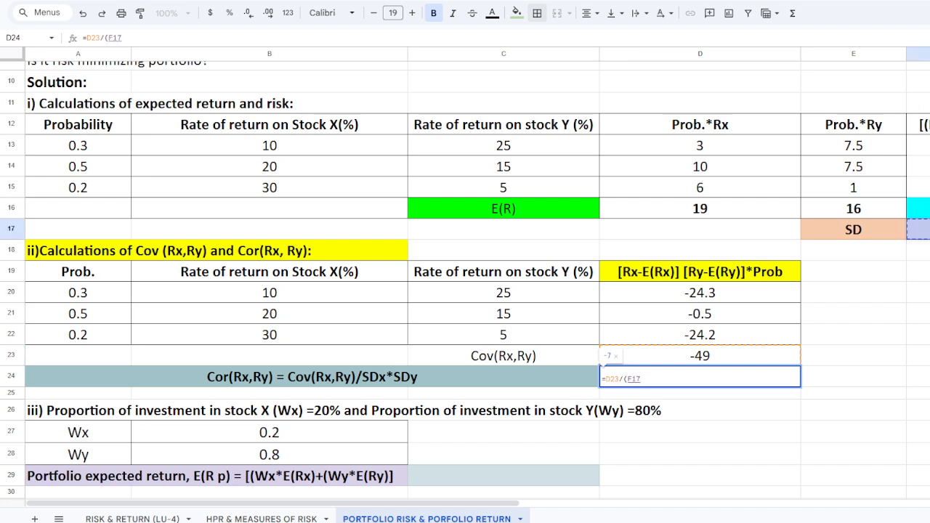
pyautogui.write('*G17')
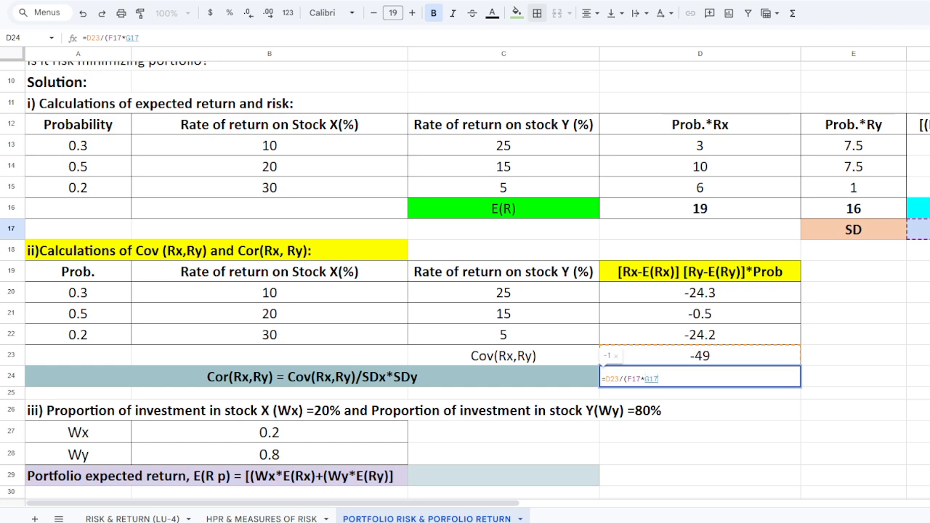
pyautogui.write(')')
pyautogui.press('Return')
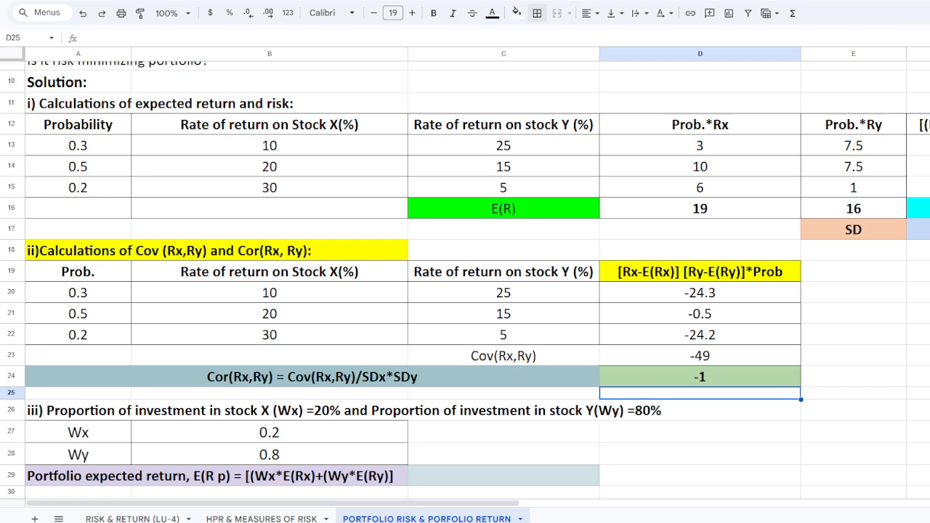
# - Begin the portfolio expected return formula in C29 with stock X's weight times its expected return, =(B27*D16
pyautogui.scroll(-2, 311, 390)
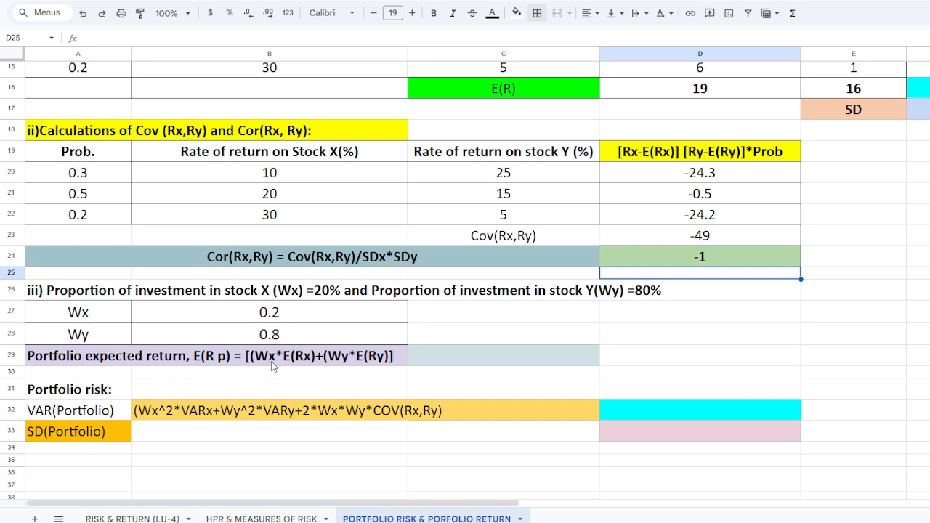
pyautogui.click(453, 357)
pyautogui.write('=')
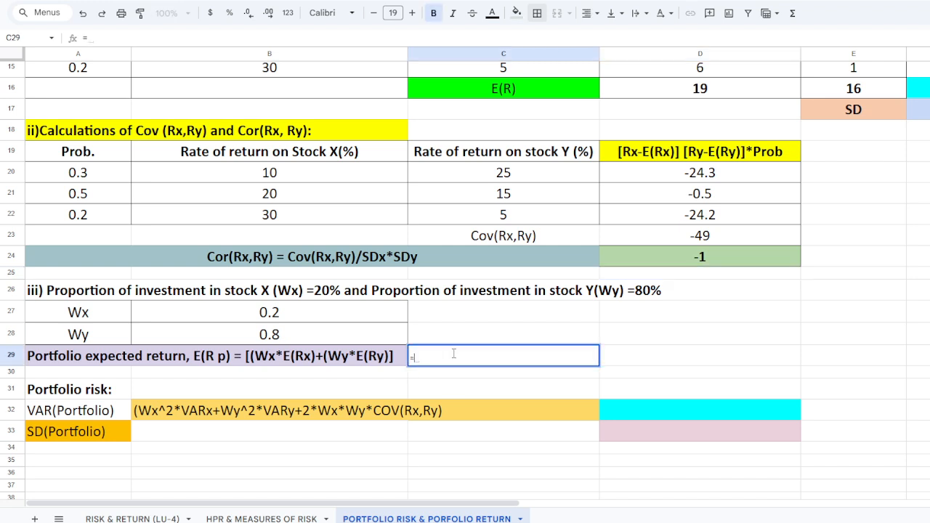
pyautogui.write('(')
pyautogui.click(272, 313)
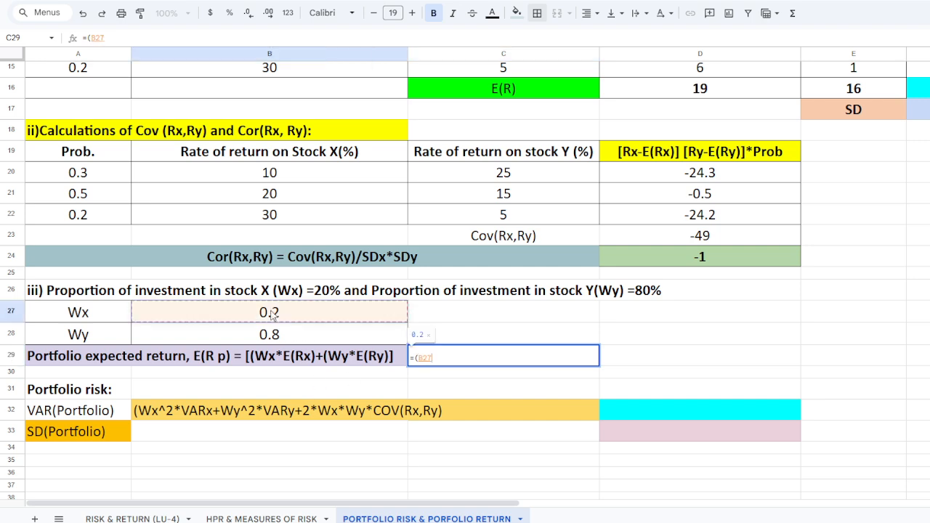
pyautogui.write('*')
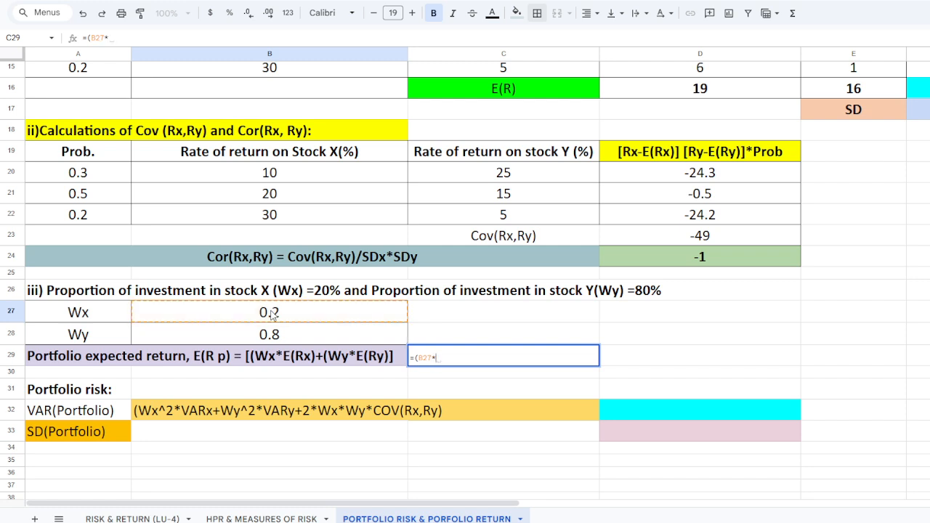
pyautogui.click(696, 90)
# - Add stock Y's weighted expected return to complete the C29 formula as =(B27*D16+B28*E16)
pyautogui.write('+')
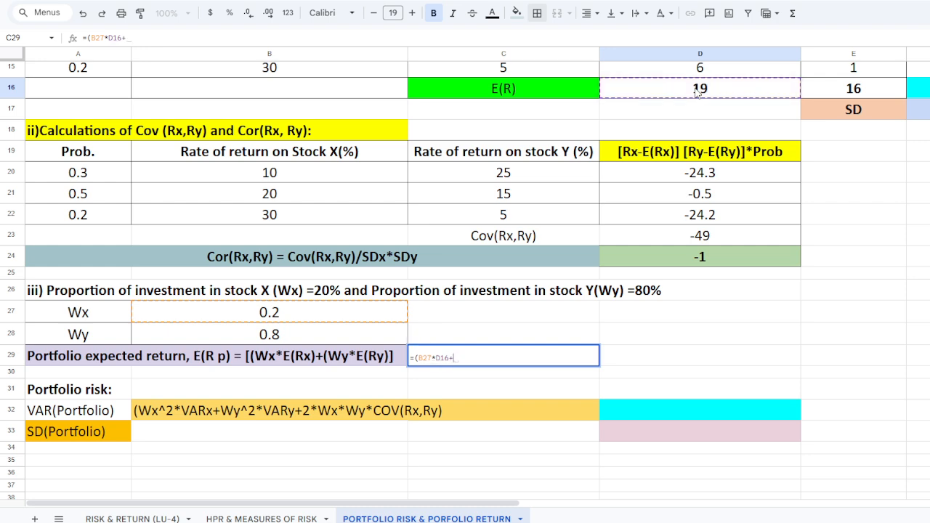
pyautogui.click(263, 339)
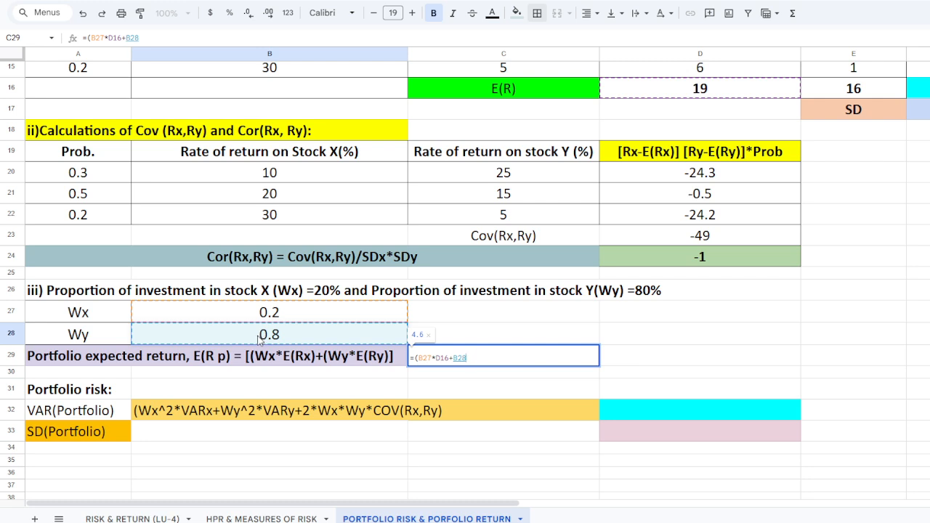
pyautogui.write('*')
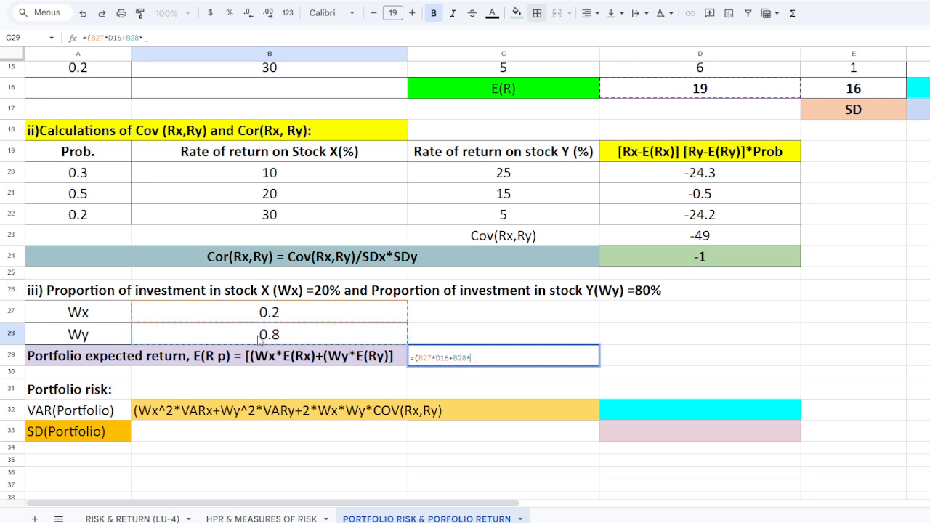
pyautogui.click(854, 90)
pyautogui.write(')')
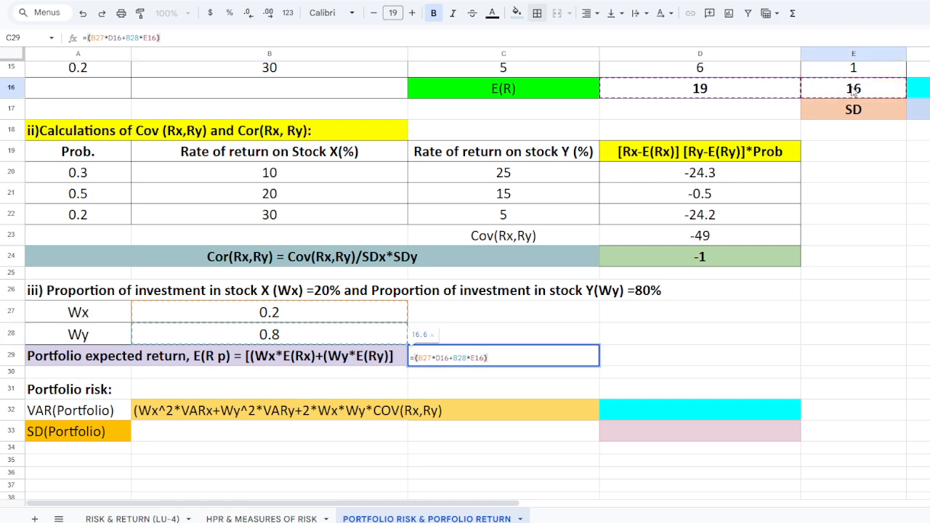
pyautogui.press('Return')
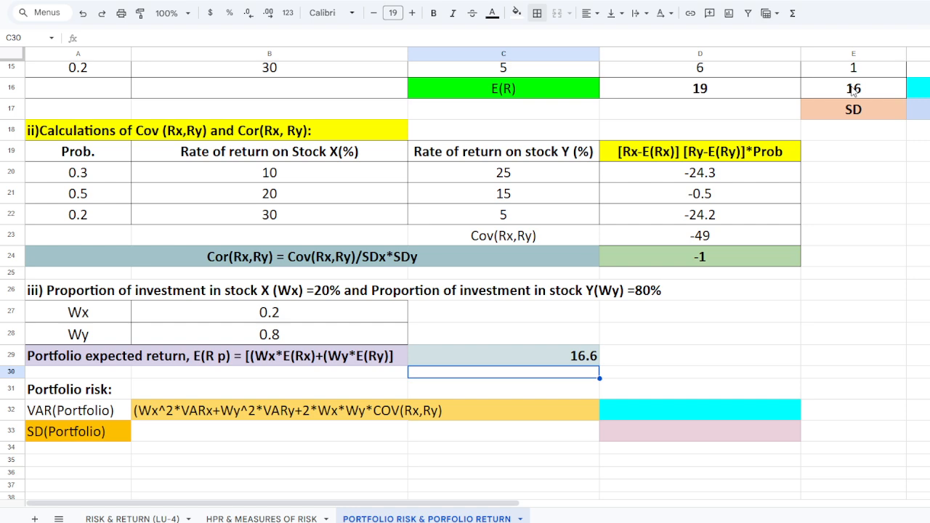
pyautogui.click(214, 362)
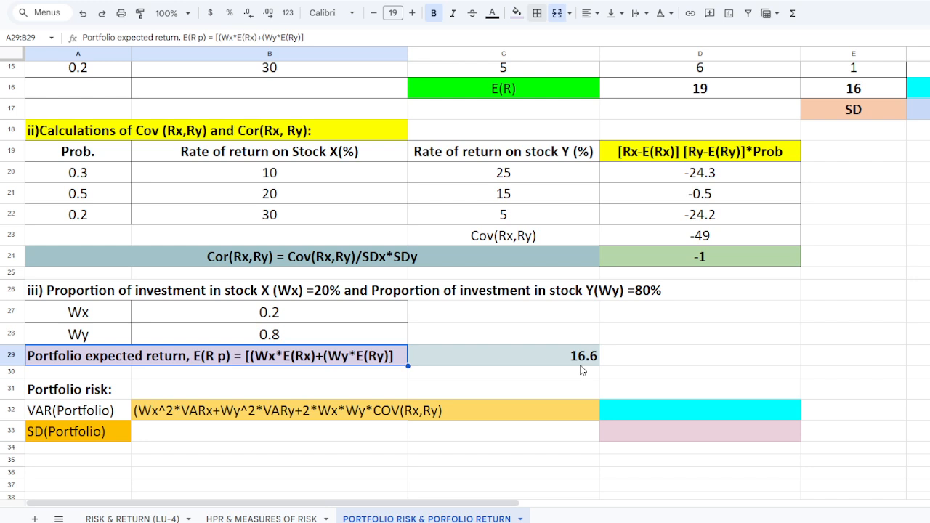
# - Begin the portfolio variance formula in D32 with both stocks' squared weights times their variances, =(B27^2*F16+B28^2*G16
pyautogui.click(625, 411)
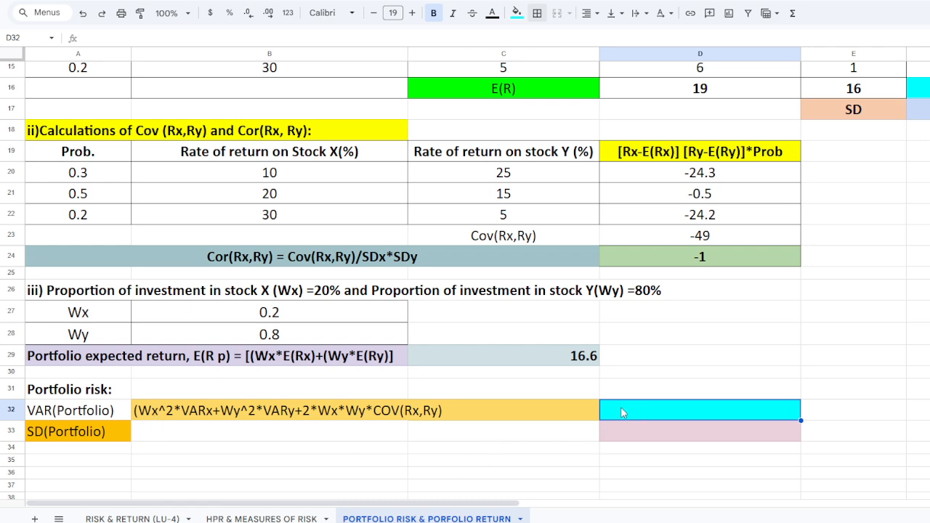
pyautogui.write('=(')
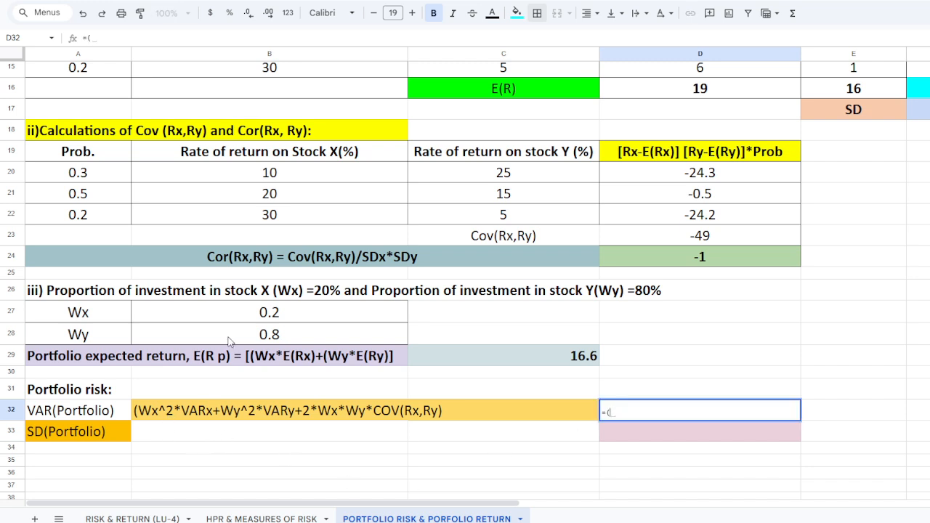
pyautogui.click(274, 314)
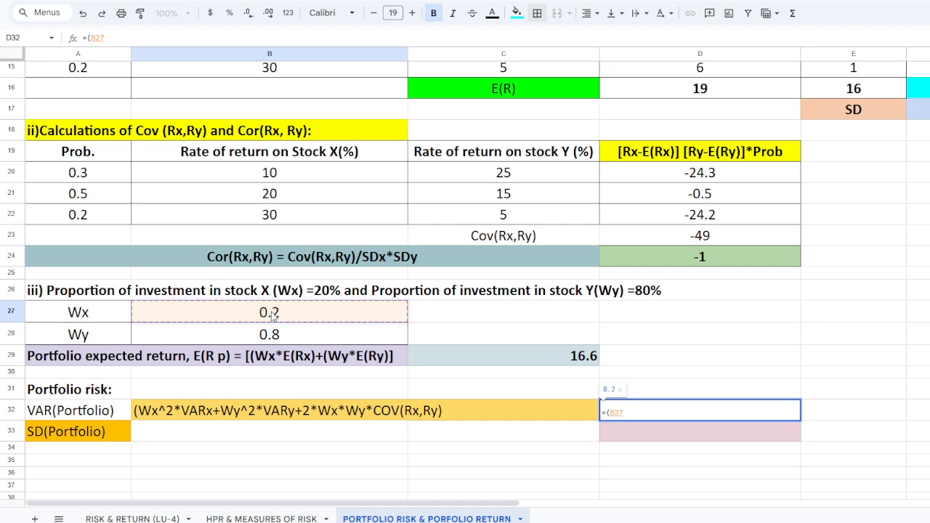
pyautogui.write('^2')
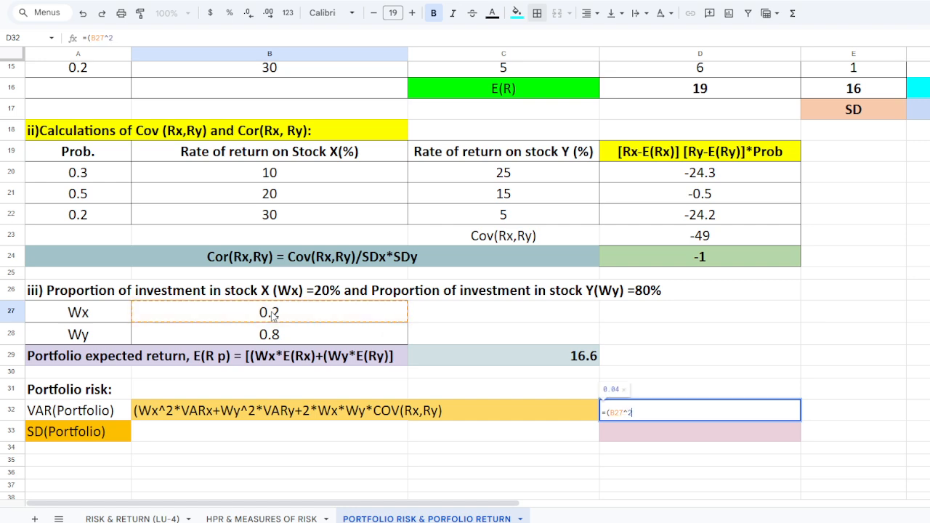
pyautogui.write('*')
pyautogui.click(920, 88)
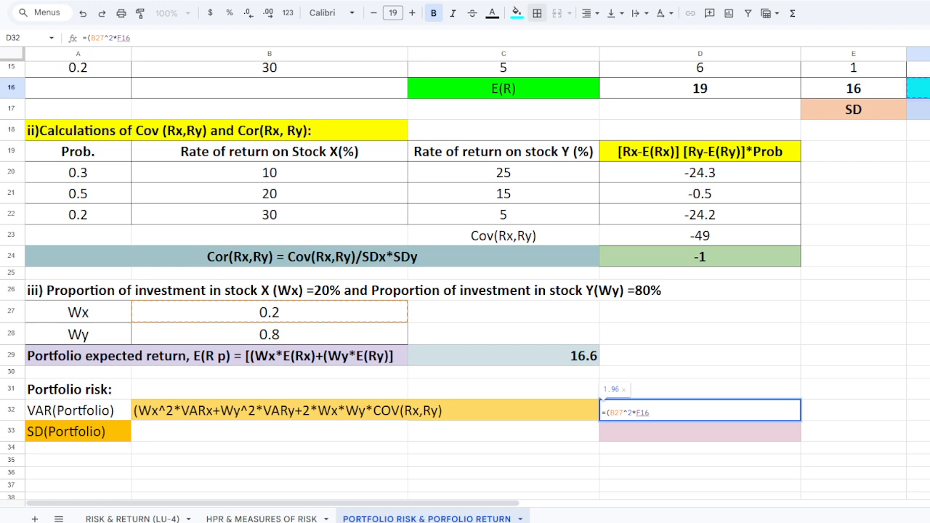
pyautogui.write('+')
pyautogui.click(269, 337)
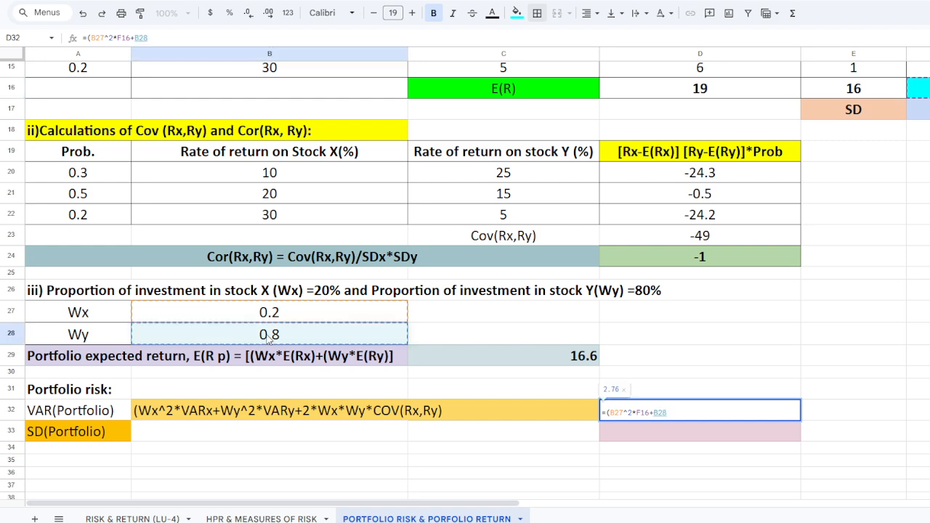
pyautogui.write('^')
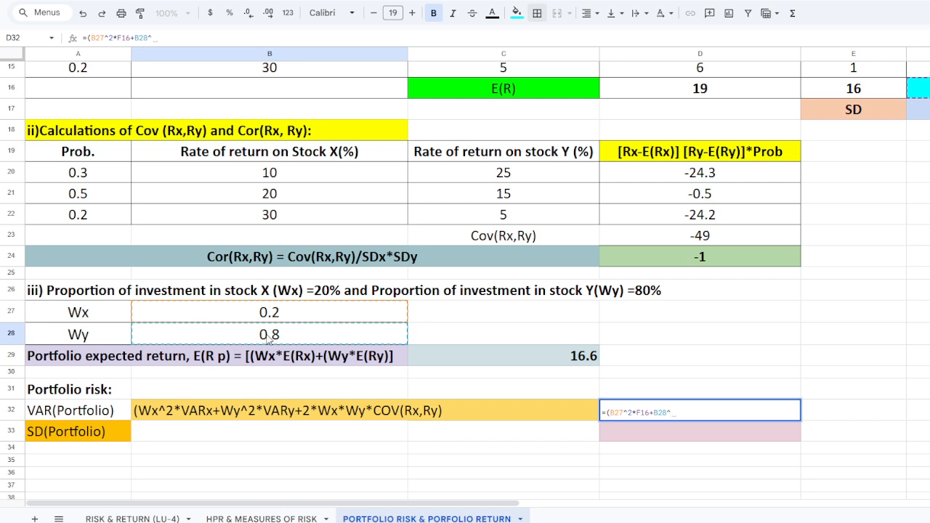
pyautogui.write('2*G16')
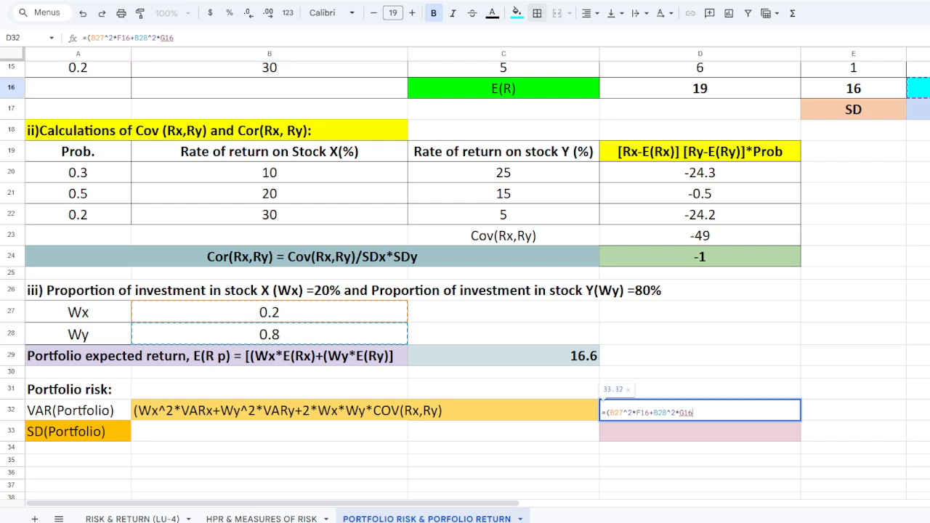
# - Complete the portfolio variance formula in D32 with twice both weights times the covariance, ending in +2*B27*B28*D23)
pyautogui.write('+2*')
pyautogui.click(267, 312)
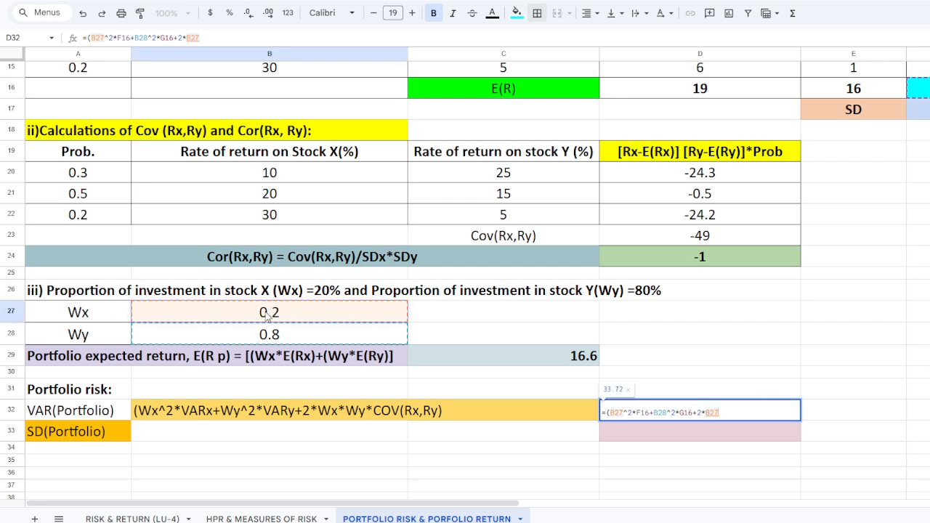
pyautogui.write('*')
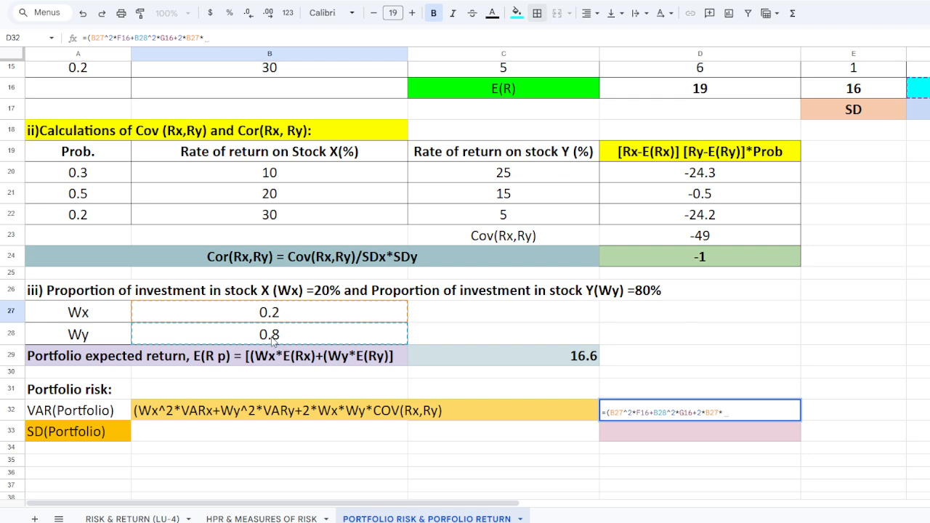
pyautogui.click(271, 337)
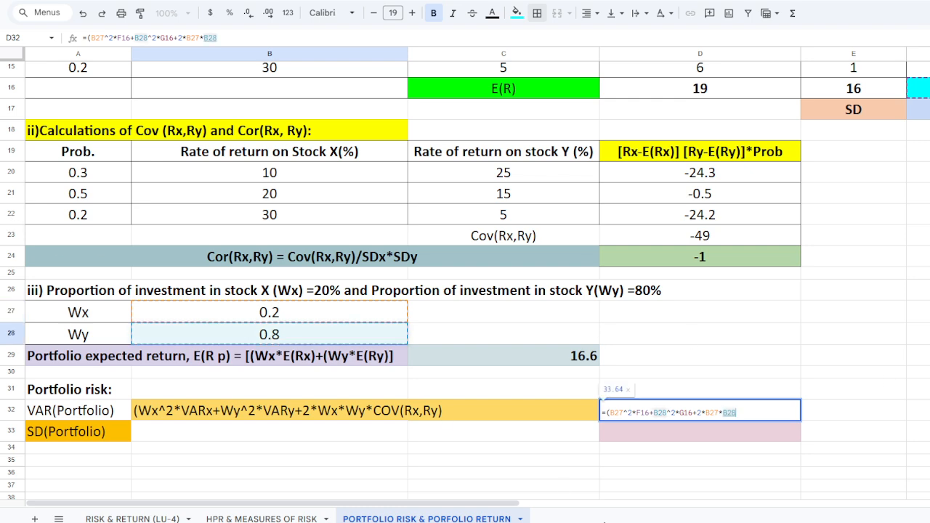
pyautogui.write('*')
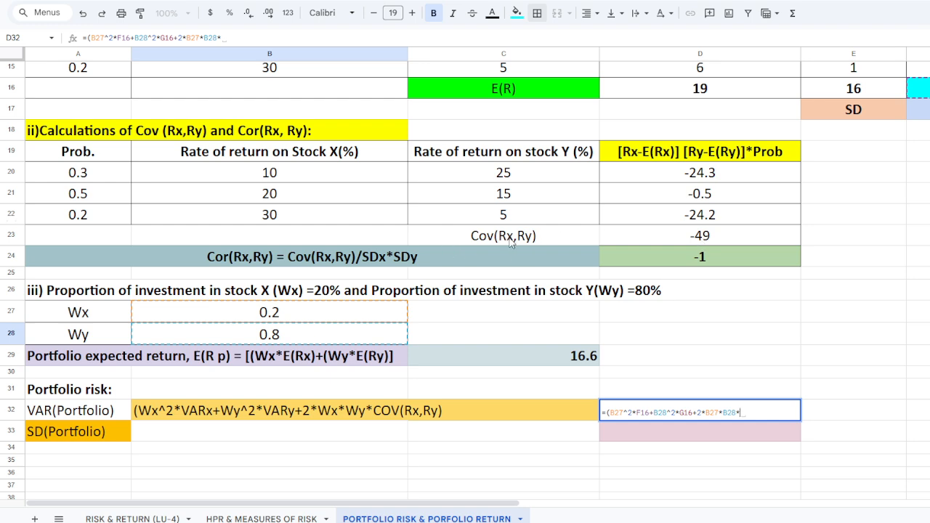
pyautogui.click(703, 238)
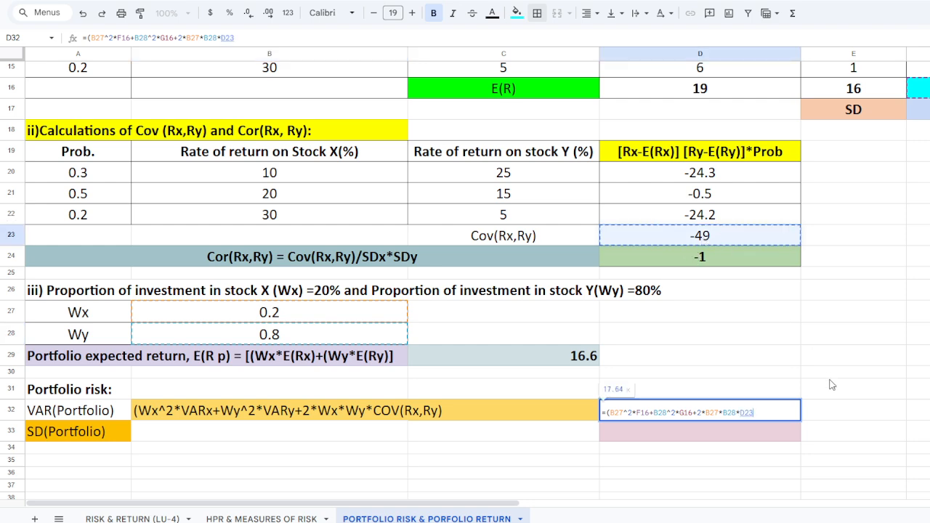
pyautogui.write(')')
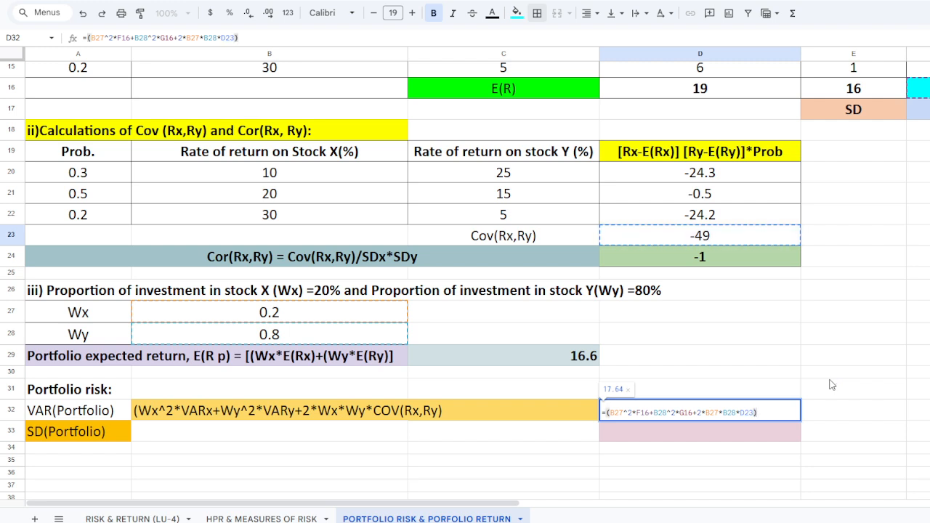
pyautogui.press('Return')
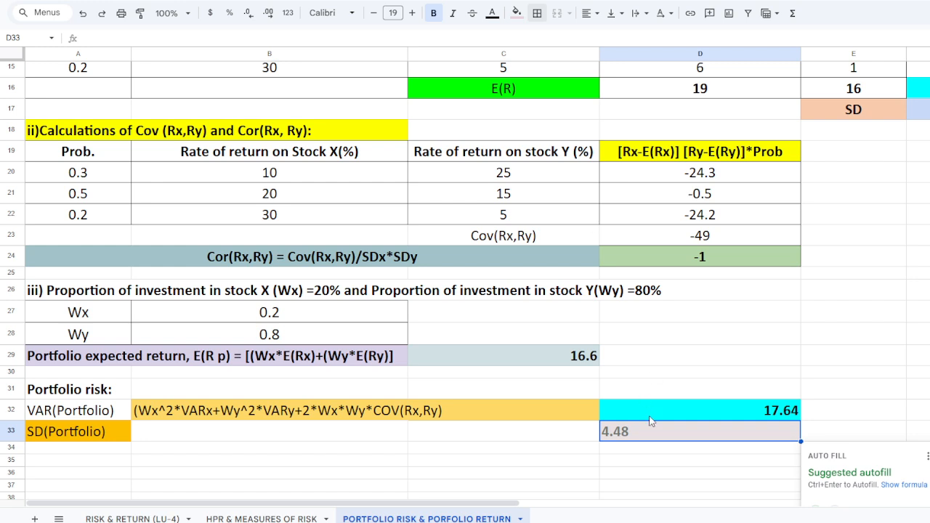
# - Dismiss the autofill suggestion and calculate the portfolio standard deviation in D33 as the square root of the variance with =SQRT(D32)
pyautogui.click(619, 439)
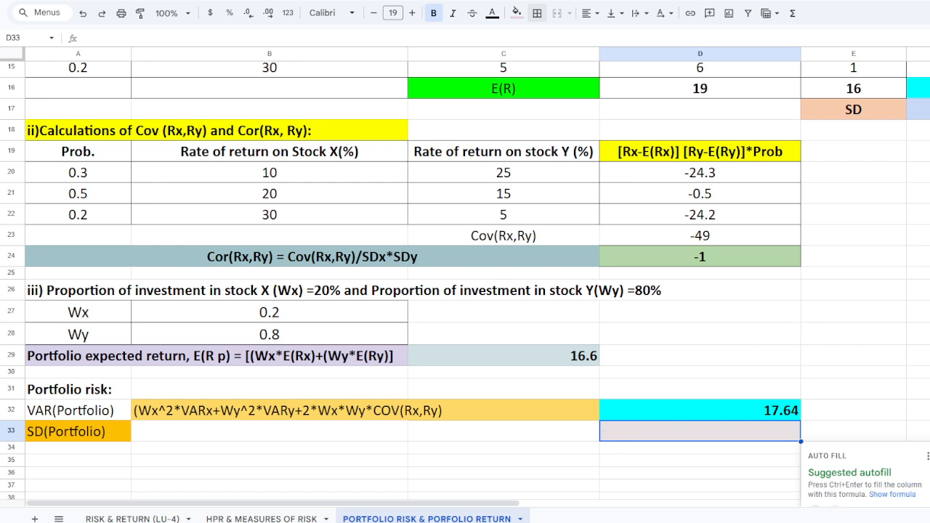
pyautogui.click(917, 355)
pyautogui.click(696, 441)
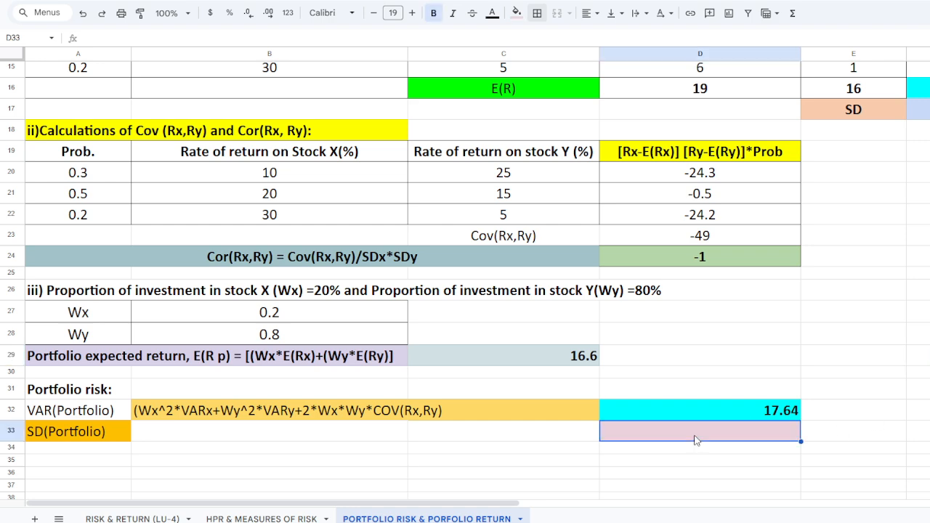
pyautogui.write('=')
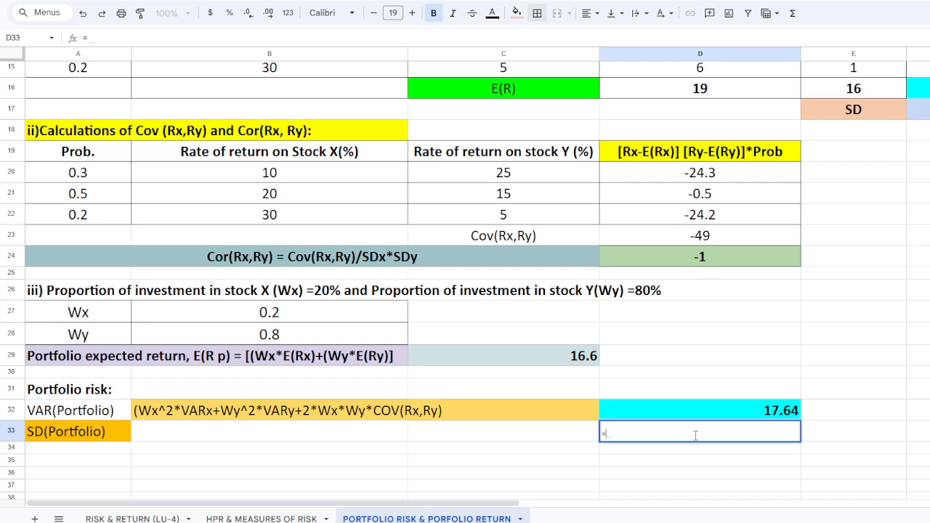
pyautogui.write('sqrt')
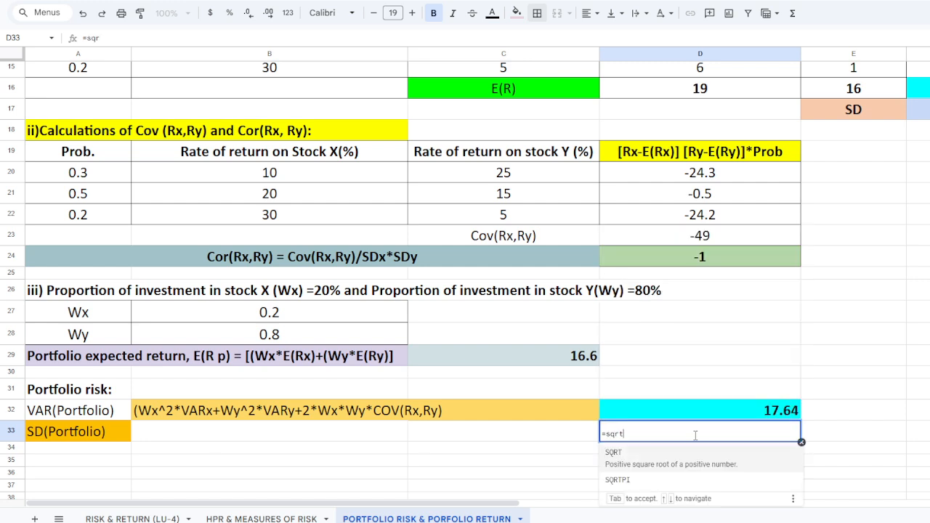
pyautogui.click(610, 457)
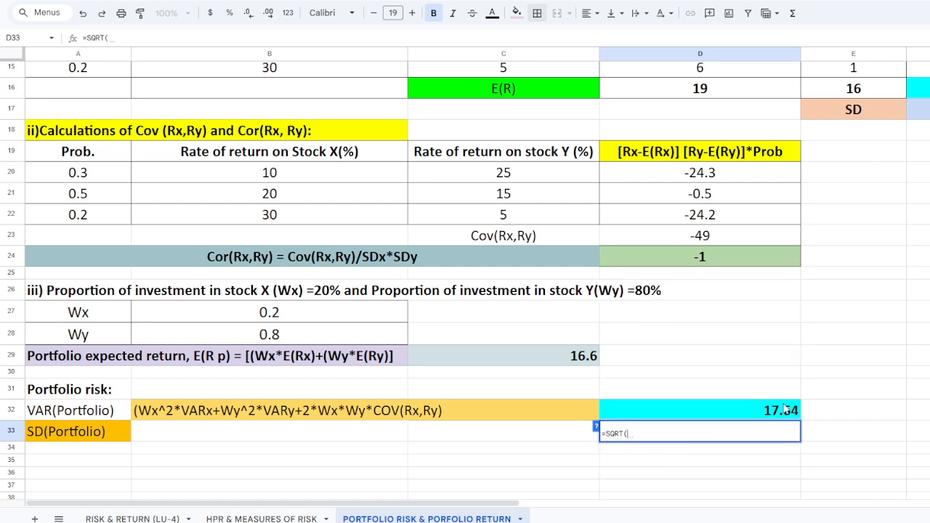
pyautogui.click(780, 412)
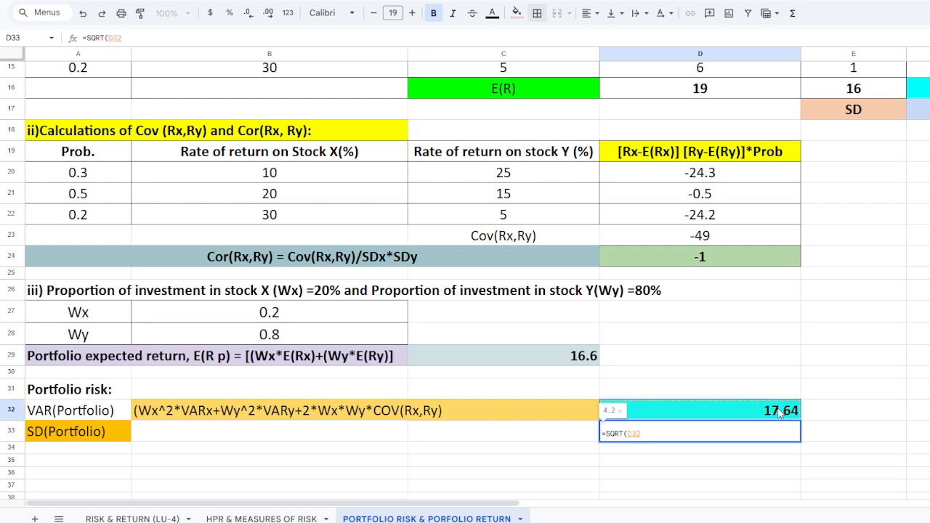
pyautogui.write(')')
pyautogui.press('Return')
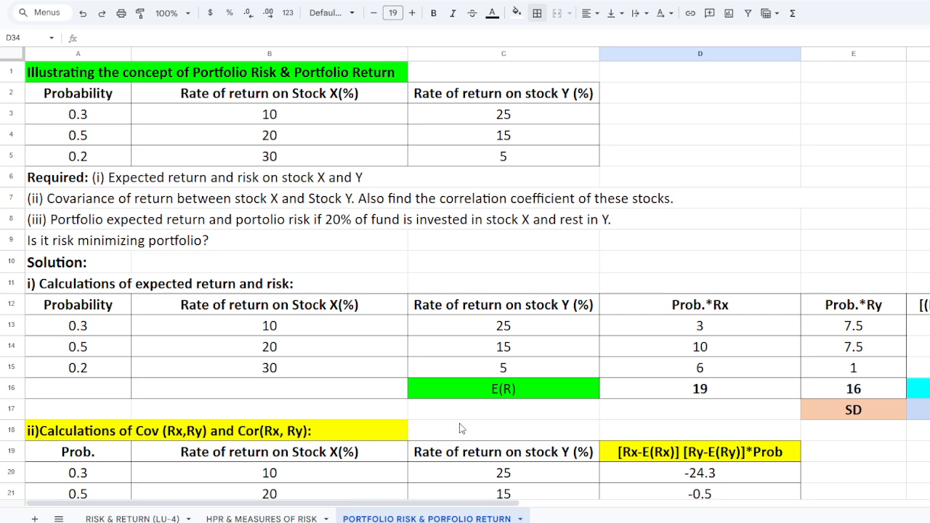
pyautogui.scroll(-7, 459, 429)
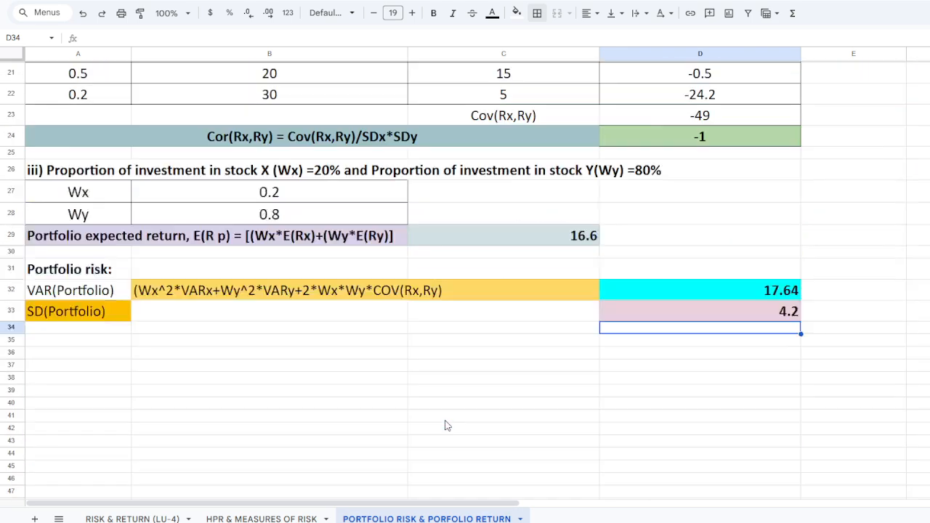
pyautogui.scroll(4, 447, 425)
pyautogui.scroll(4, 446, 425)
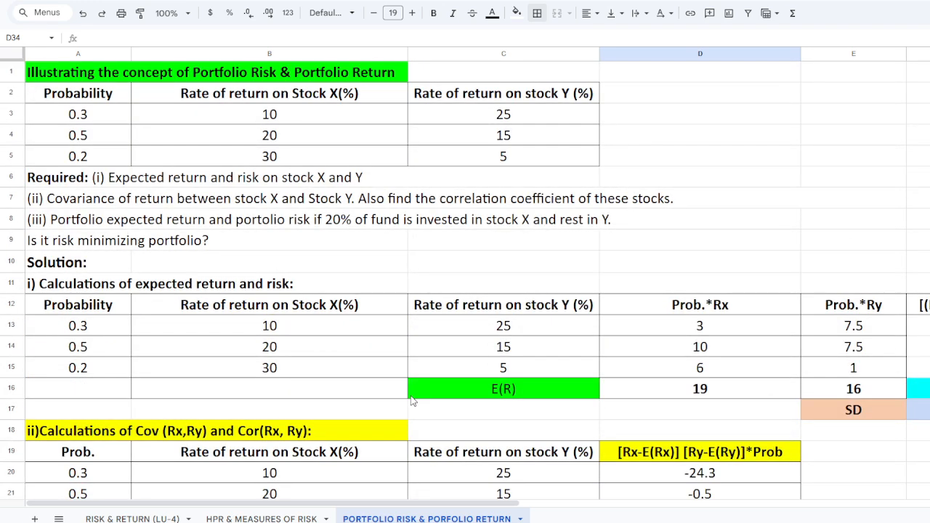